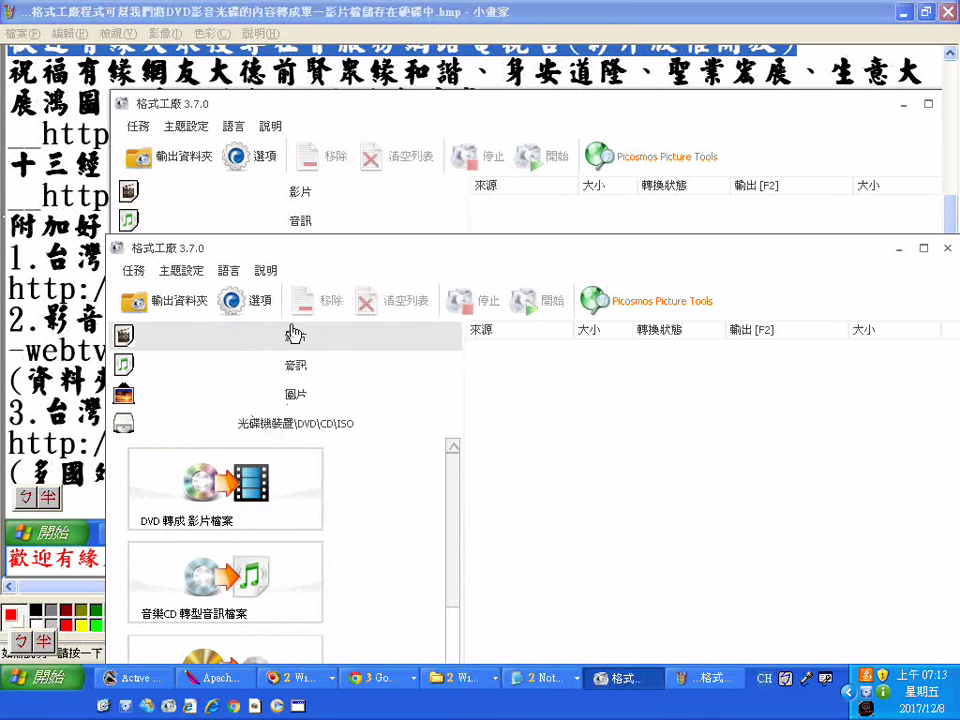
# - Switch to Format Factory and move its window higher so its full disc conversion section fits on the desktop
pyautogui.click(535, 107)
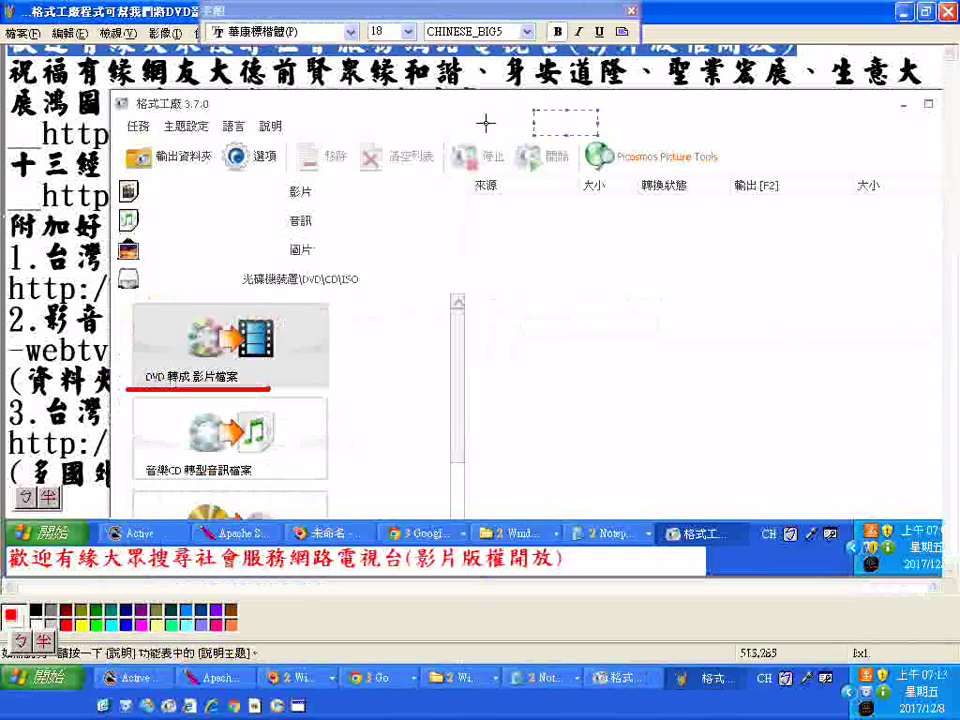
pyautogui.click(606, 272)
pyautogui.click(631, 680)
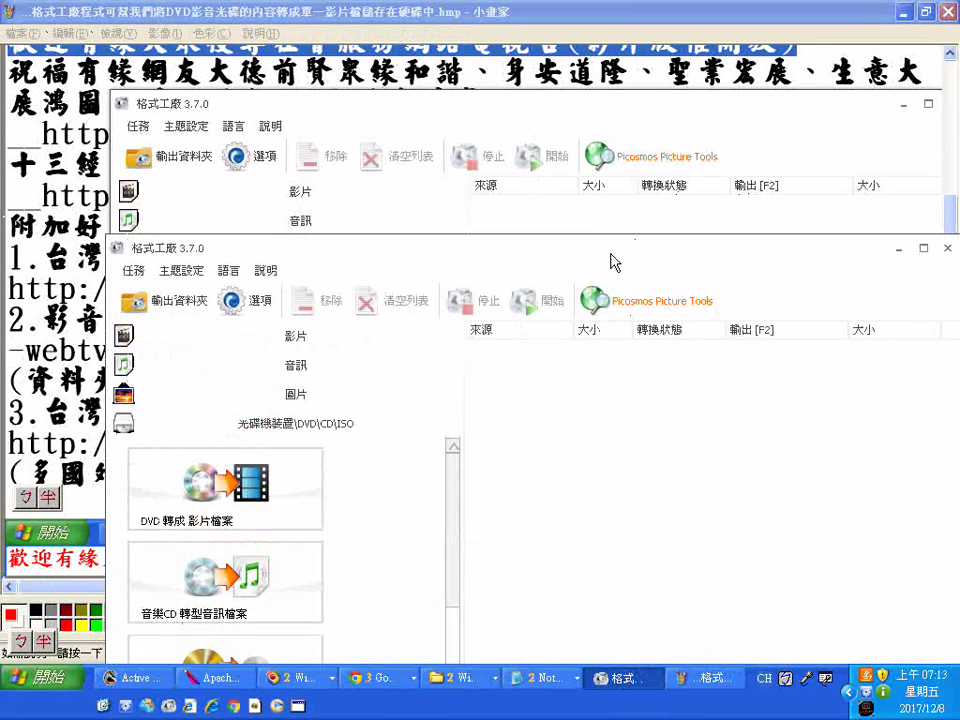
pyautogui.moveTo(612, 258); pyautogui.dragTo(617, 117)
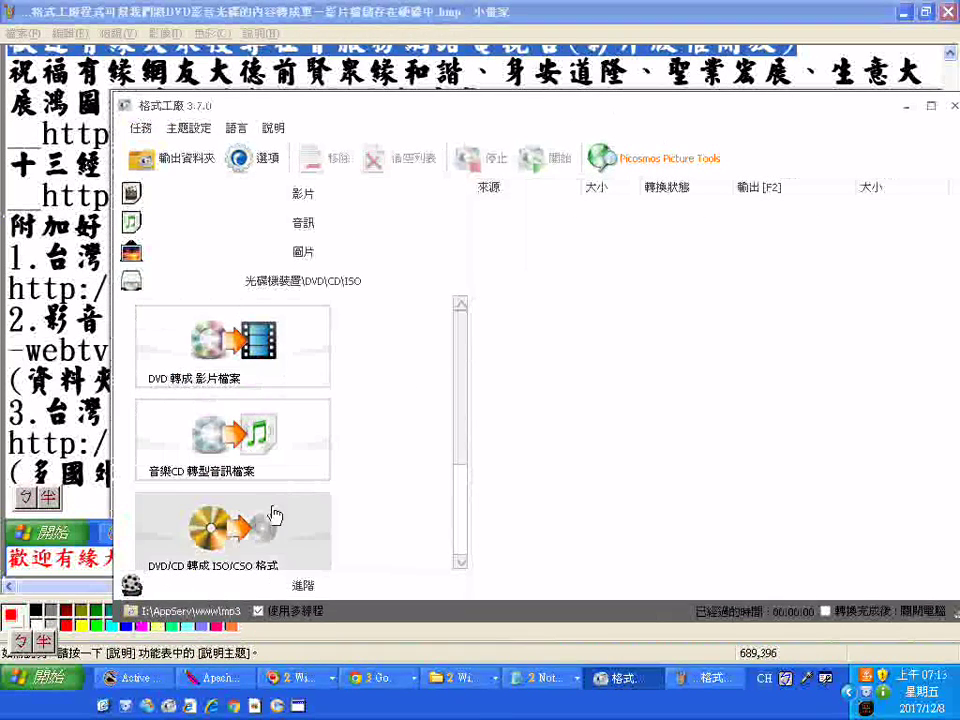
# - Open the DVD-to-video-file converter, place its dialog beside the disc options, and expand the output format list
pyautogui.scroll(-3, 462, 460)
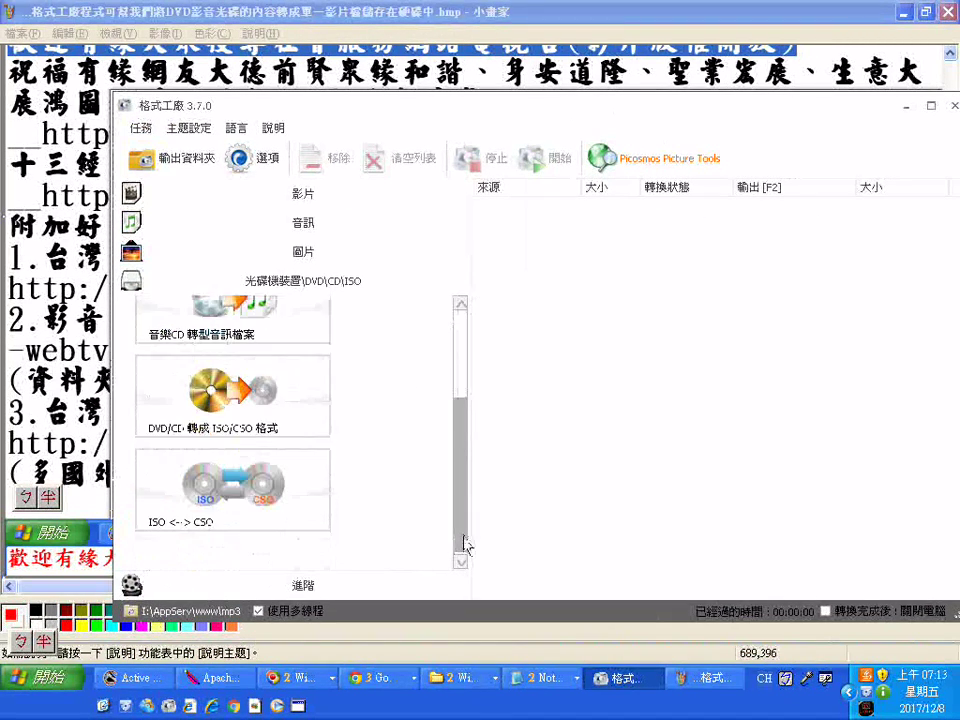
pyautogui.click(640, 426)
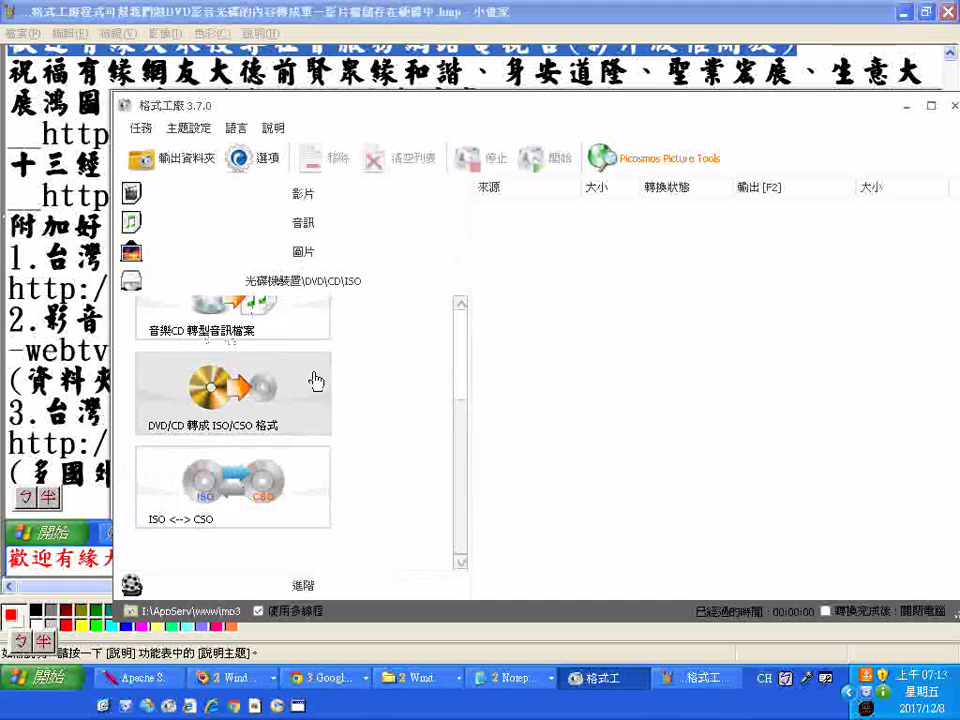
pyautogui.click(460, 304)
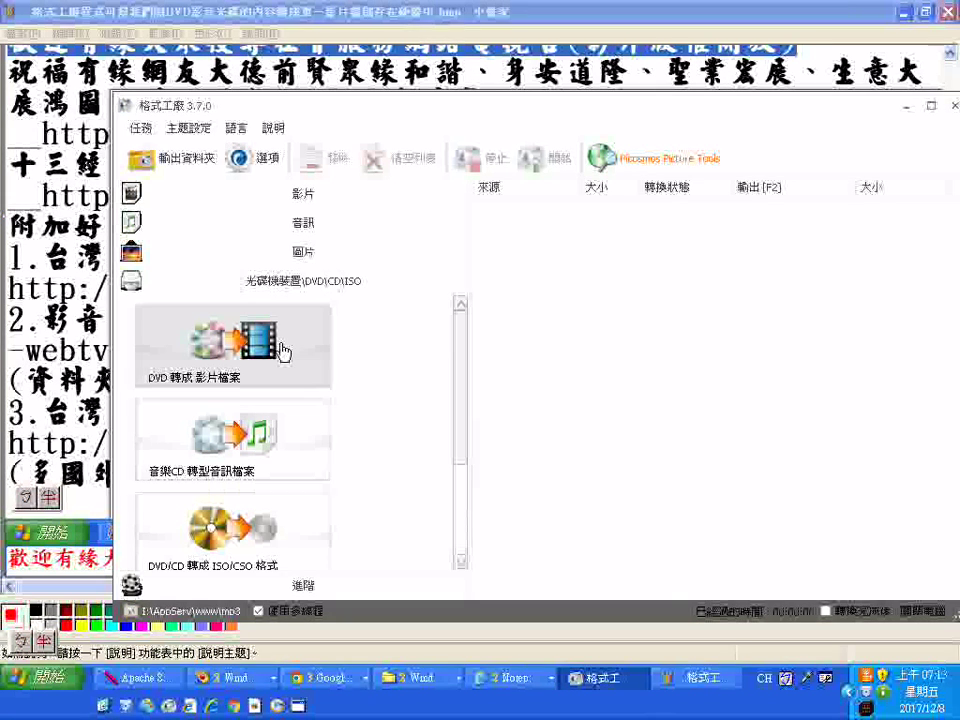
pyautogui.click(236, 380)
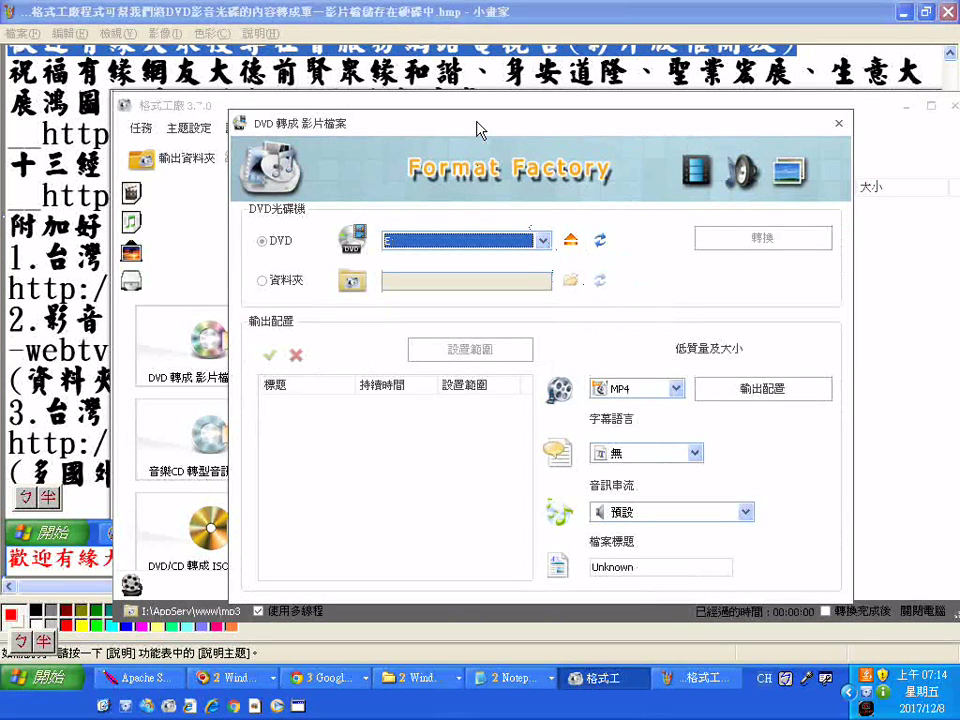
pyautogui.moveTo(476, 128); pyautogui.dragTo(634, 187)
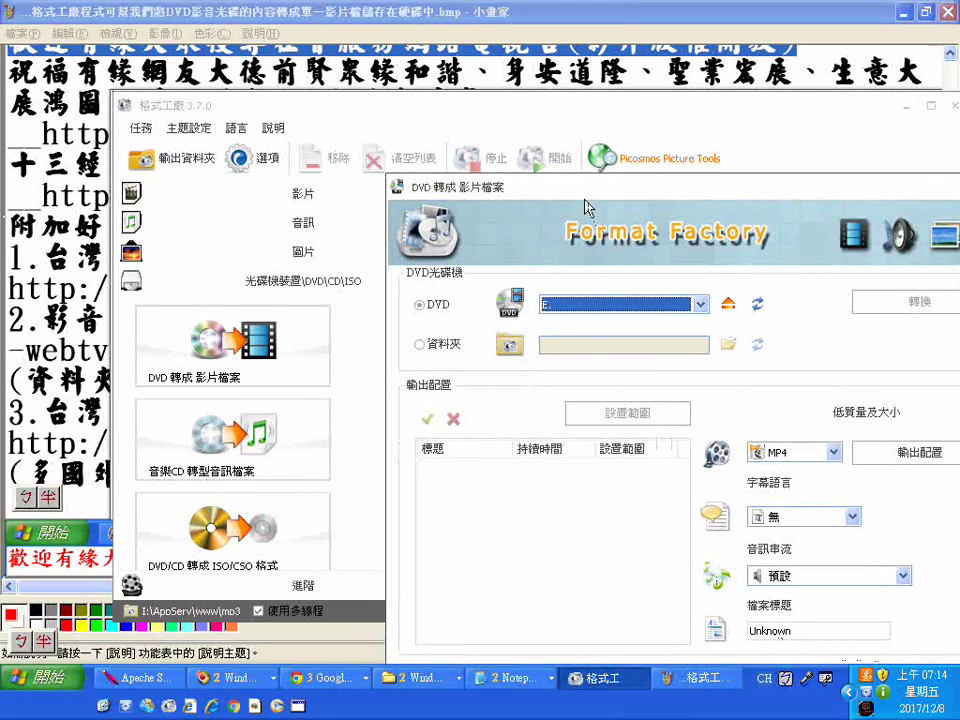
pyautogui.moveTo(586, 200); pyautogui.dragTo(522, 196)
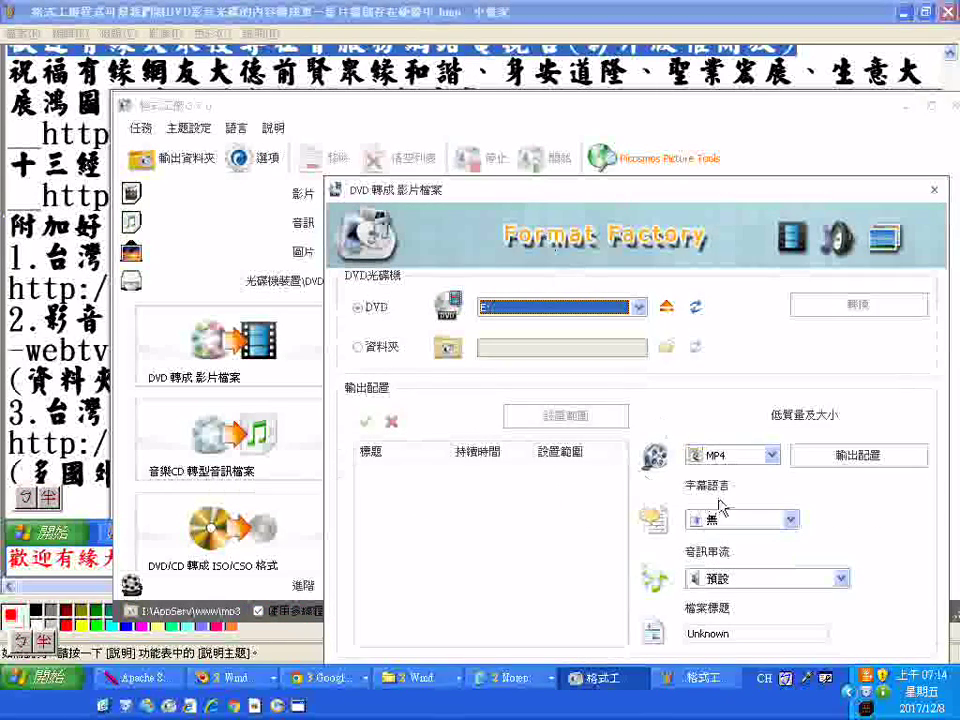
pyautogui.click(773, 457)
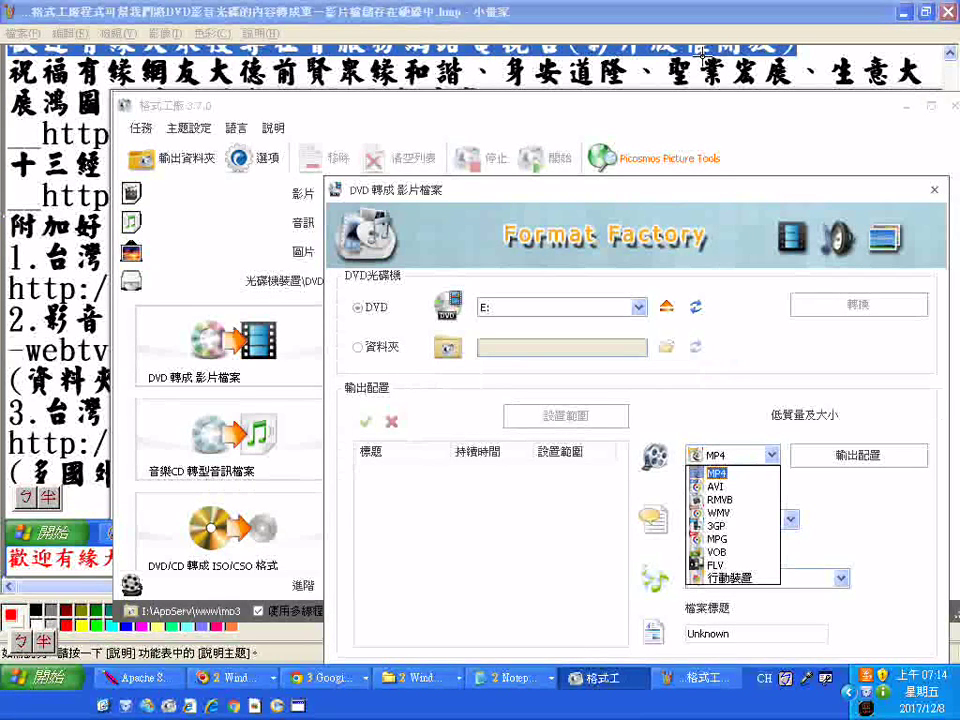
# - Switch to the Paint image and show the drawing toolbox
pyautogui.click(670, 683)
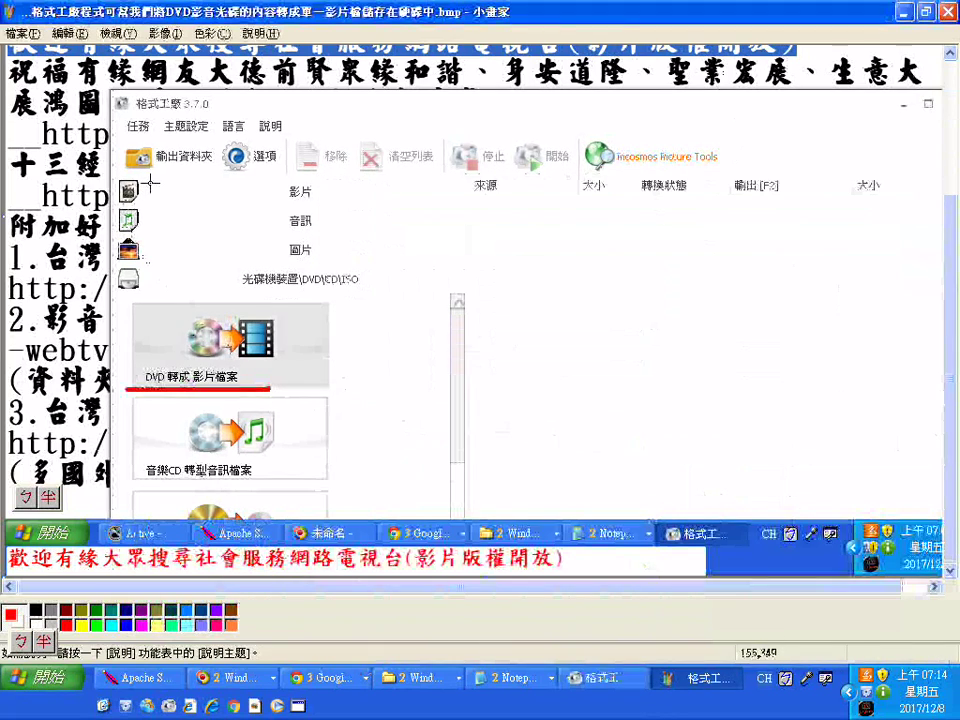
pyautogui.click(149, 182)
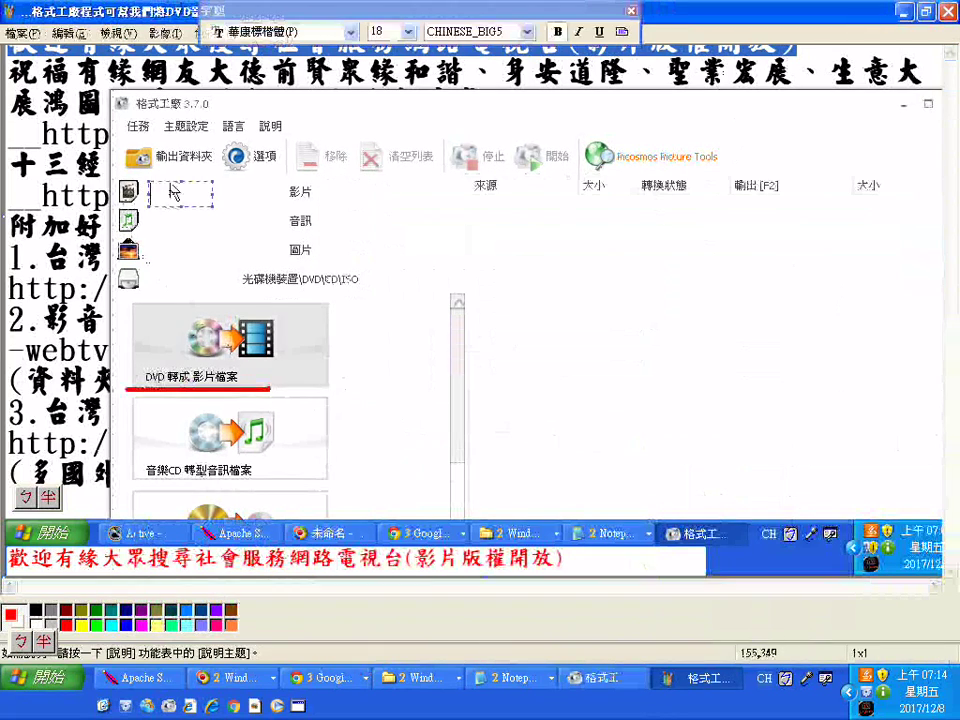
pyautogui.click(70, 33)
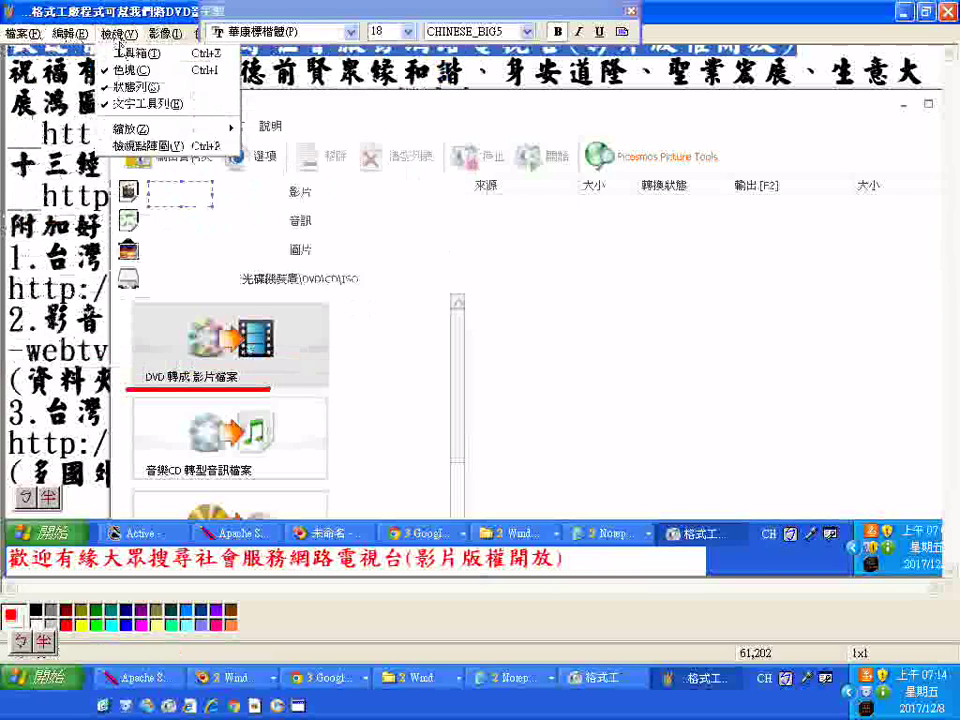
pyautogui.click(135, 52)
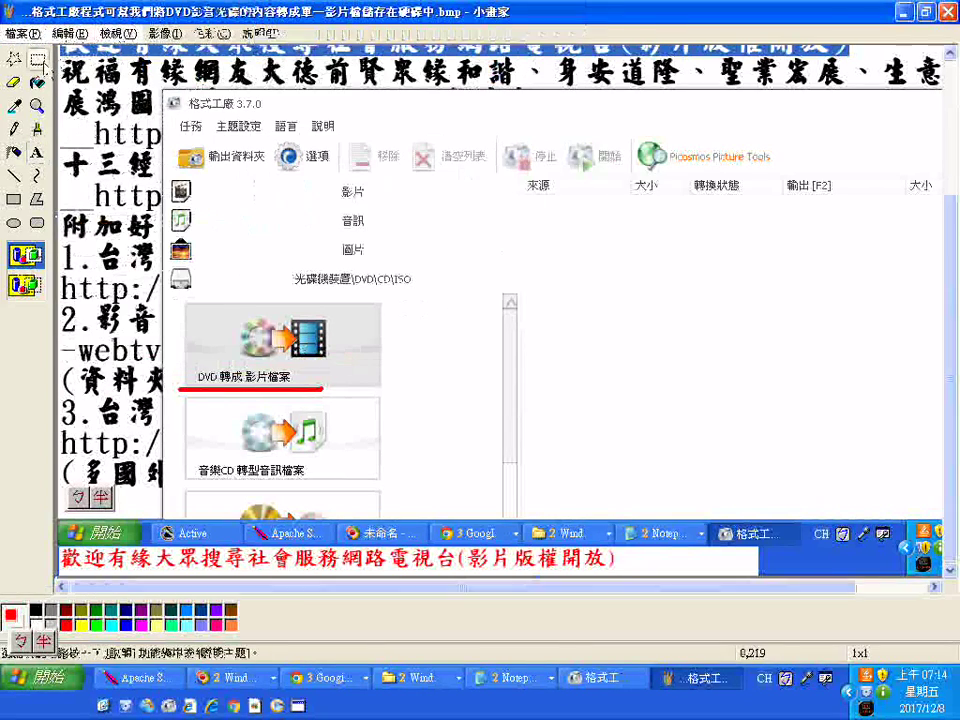
# - Paste the captured screenshot of the DVD conversion dialog into the image and position it over the old picture
pyautogui.rightClick(181, 122)
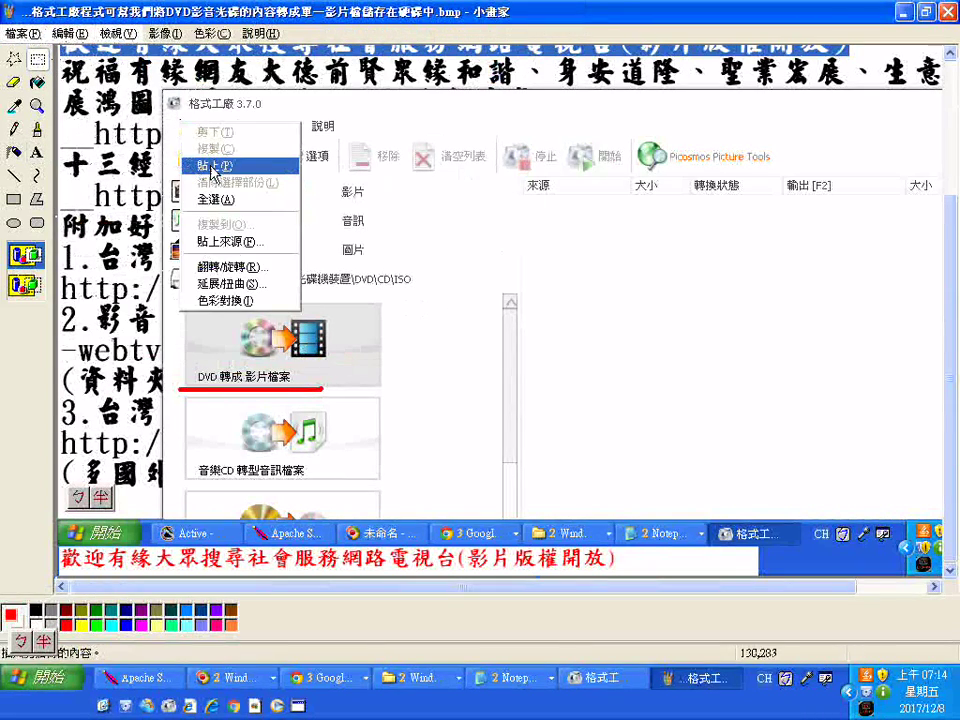
pyautogui.click(211, 166)
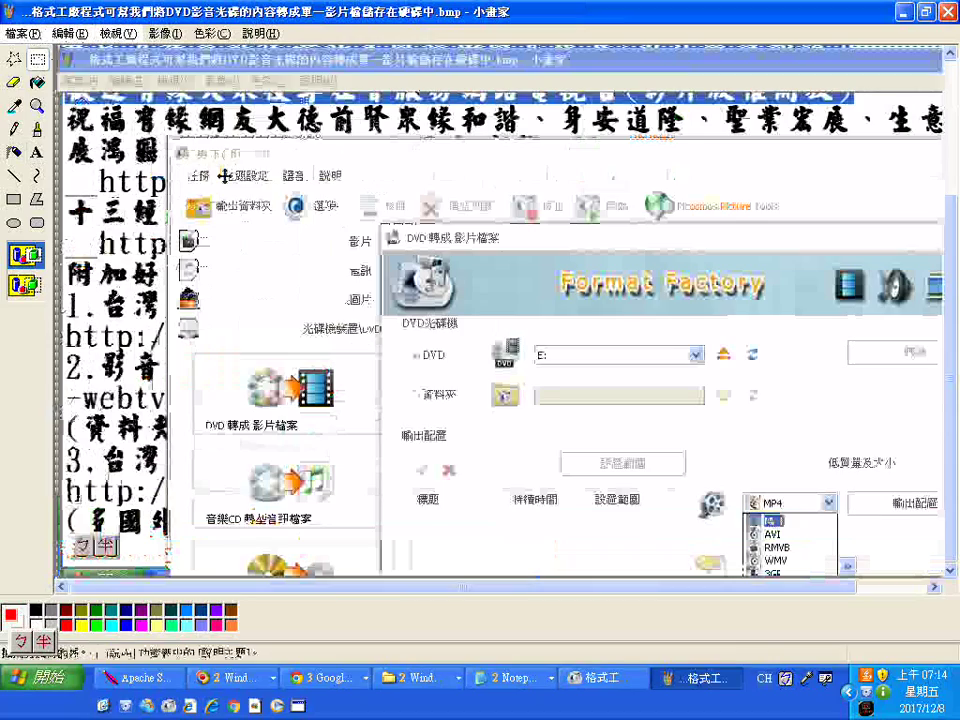
pyautogui.moveTo(277, 94)
pyautogui.mouseDown()
pyautogui.moveTo(280, 287)
pyautogui.moveTo(276, 90)
pyautogui.mouseUp()
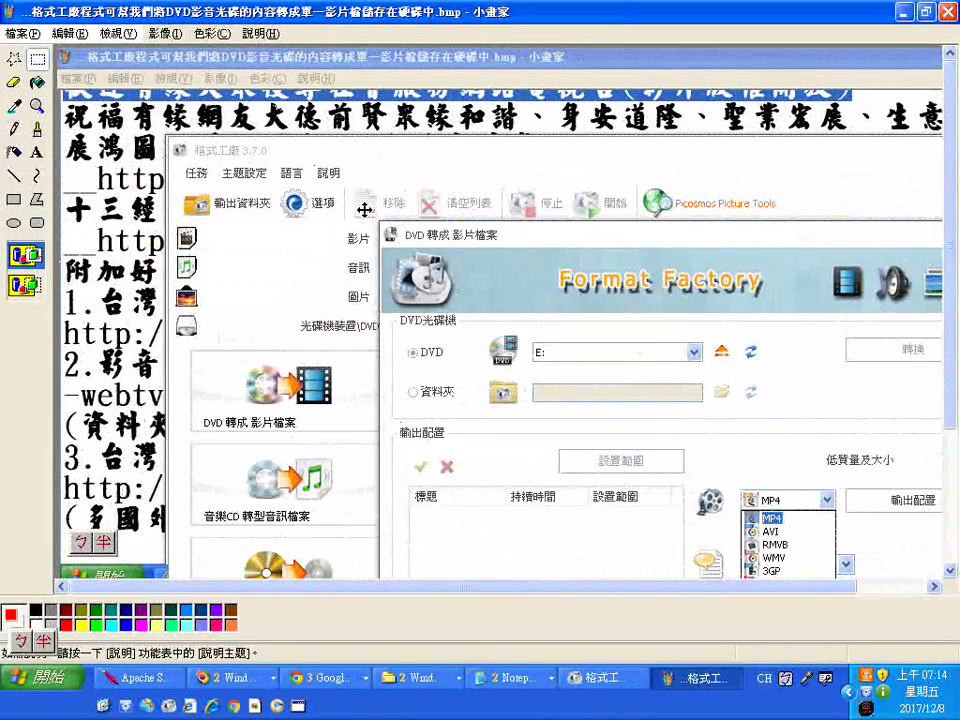
# - Underline the DVD-to-video-file option and the DVD drive icon in the pasted screenshot with thick red lines
pyautogui.scroll(-3, 690, 508)
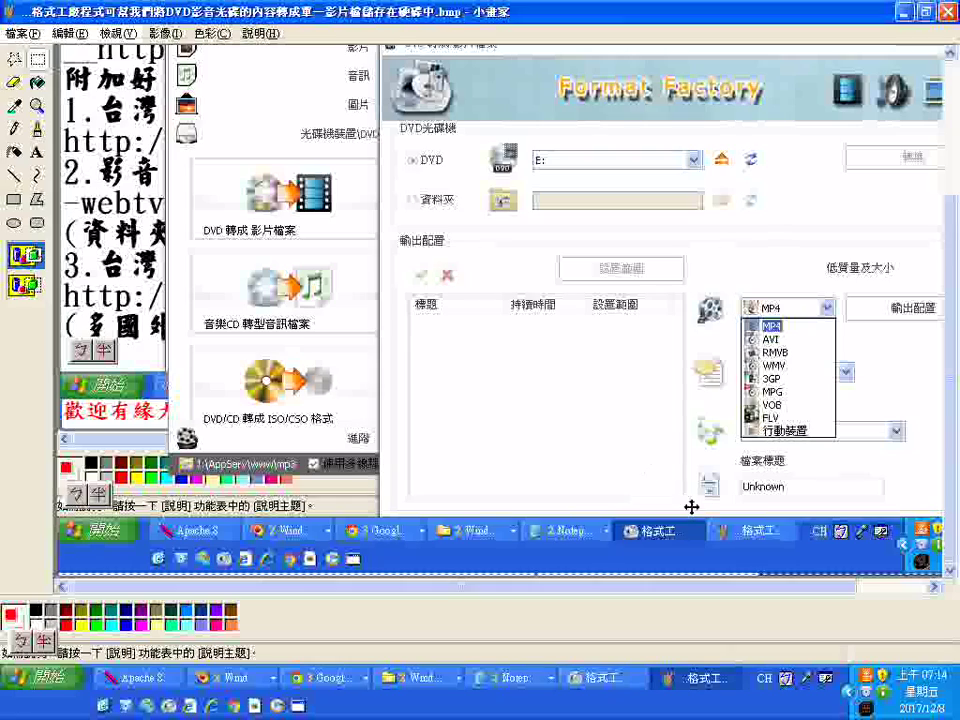
pyautogui.click(14, 174)
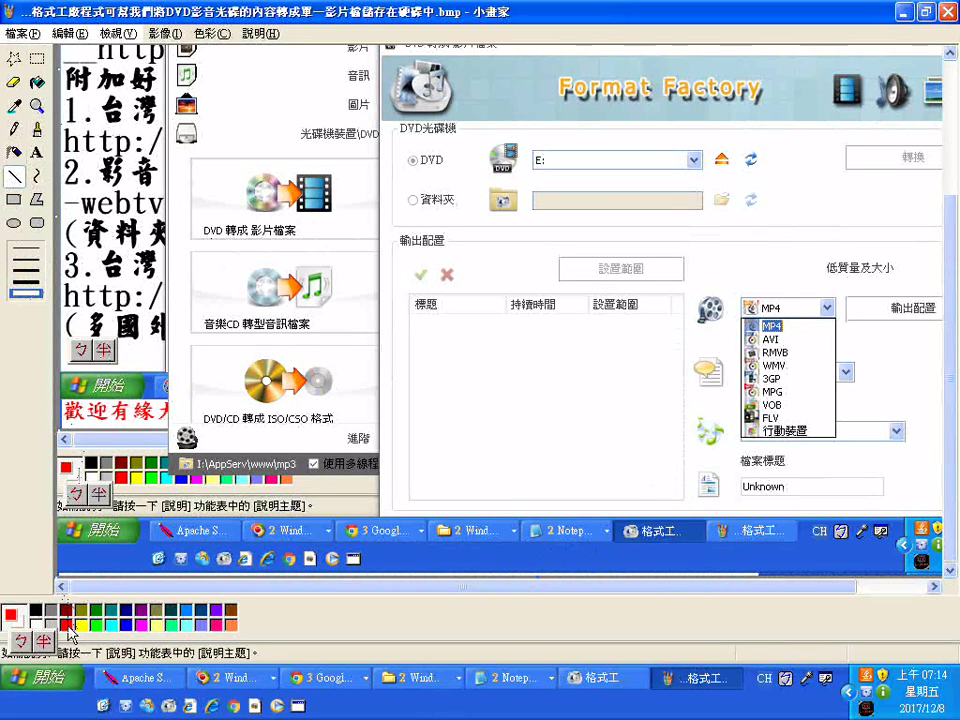
pyautogui.moveTo(187, 240); pyautogui.dragTo(308, 241)
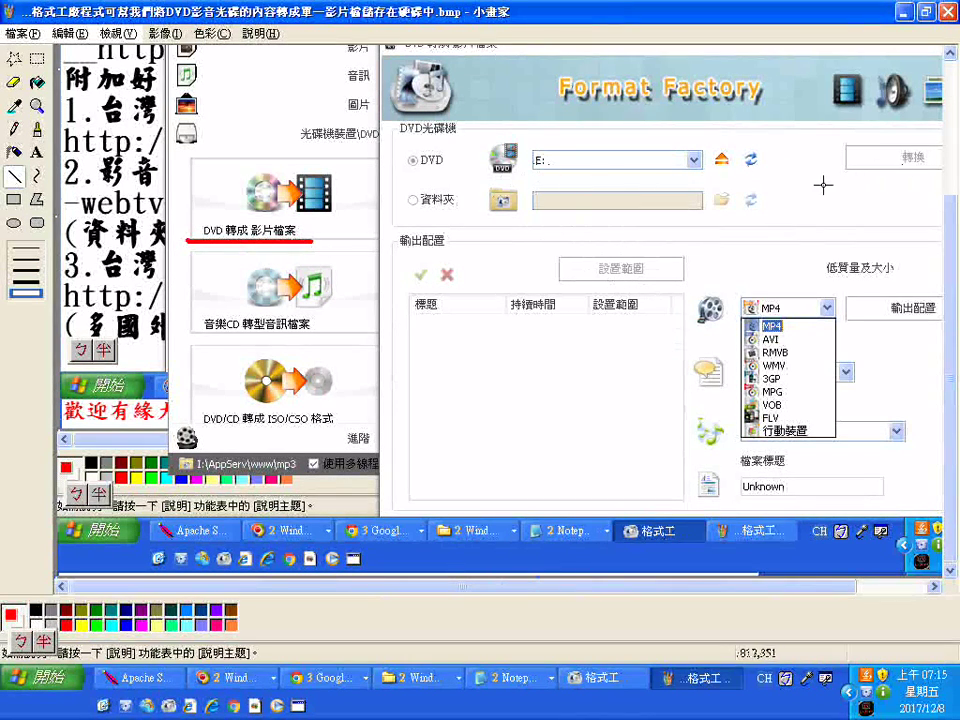
pyautogui.moveTo(489, 178); pyautogui.dragTo(553, 181)
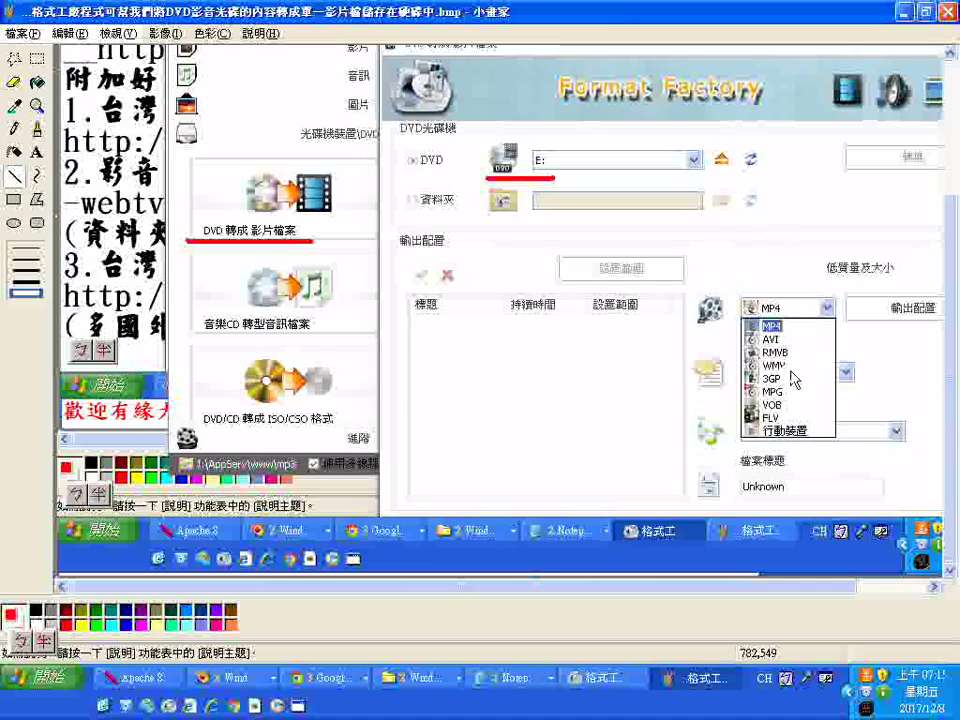
# - Mark the MP4, WMV and 3GP entries in the format list with short red lines and save the image
pyautogui.moveTo(789, 370)
pyautogui.mouseDown()
pyautogui.moveTo(858, 371)
pyautogui.moveTo(822, 370)
pyautogui.mouseUp()
pyautogui.moveTo(794, 332); pyautogui.dragTo(830, 334)
pyautogui.hotkey('ctrl', 'z')
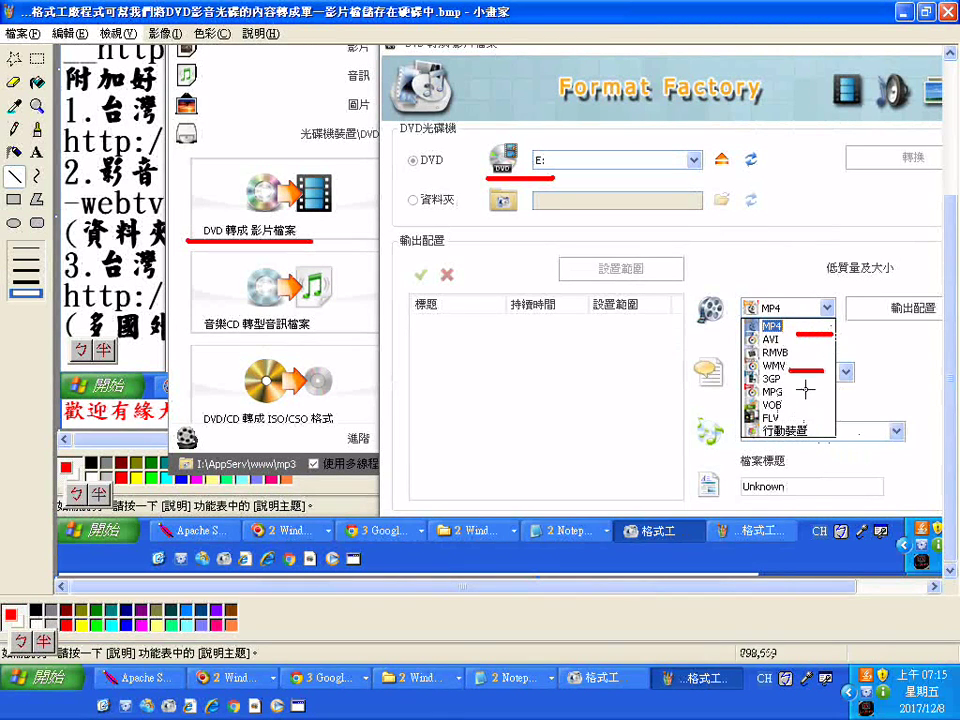
pyautogui.moveTo(790, 384); pyautogui.dragTo(826, 384)
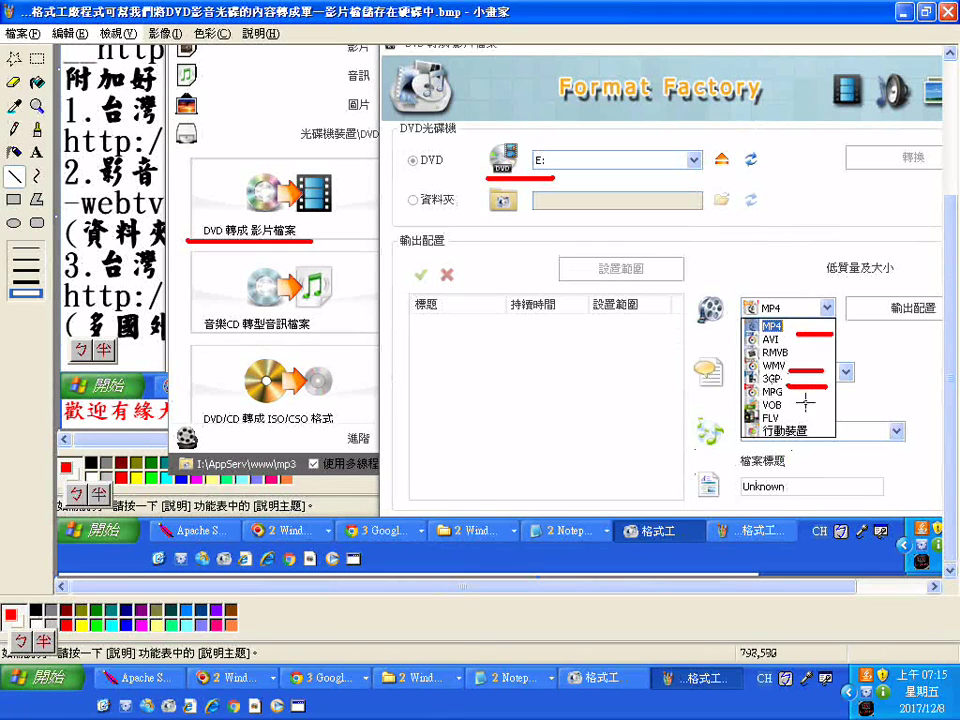
pyautogui.click(18, 33)
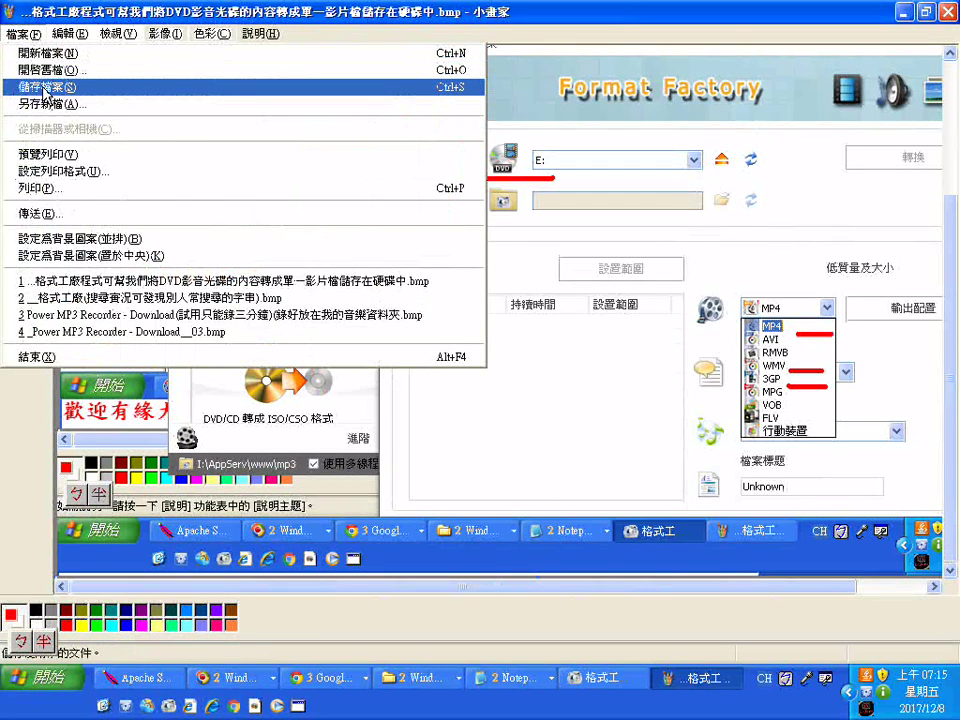
pyautogui.click(44, 88)
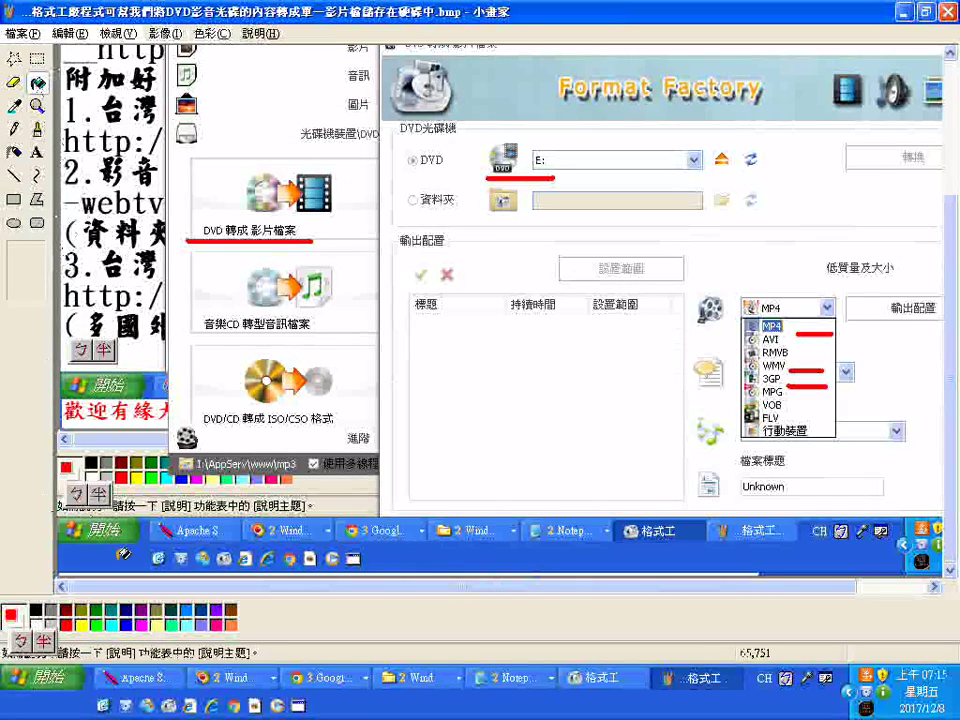
# - Fill the dialog's empty title list and the main window's background around the disc options with yellow
pyautogui.click(85, 625)
pyautogui.click(458, 397)
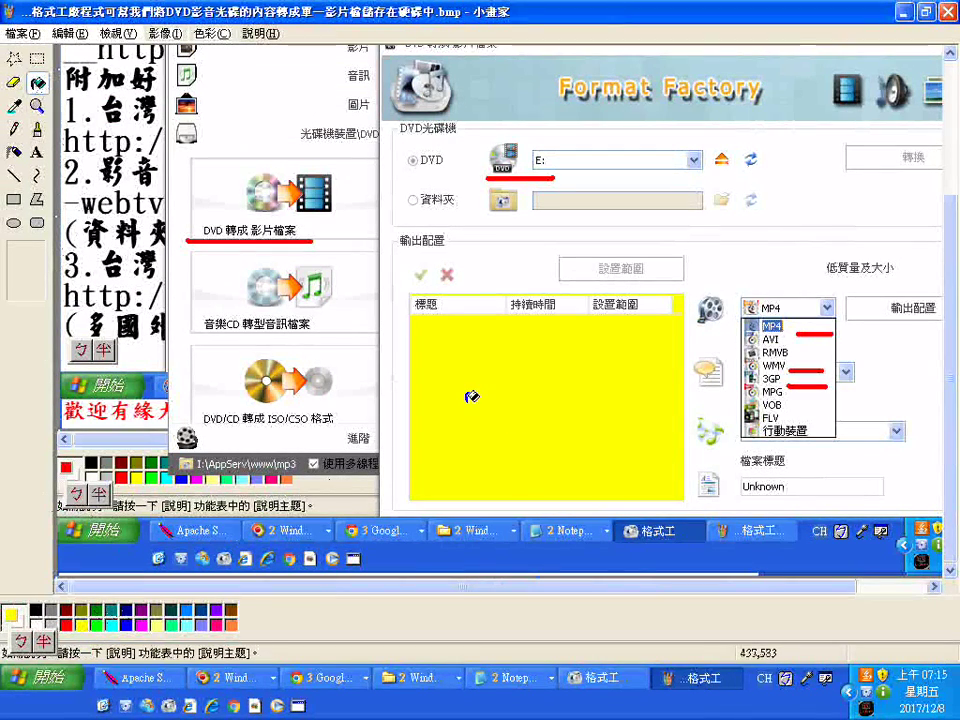
pyautogui.click(270, 113)
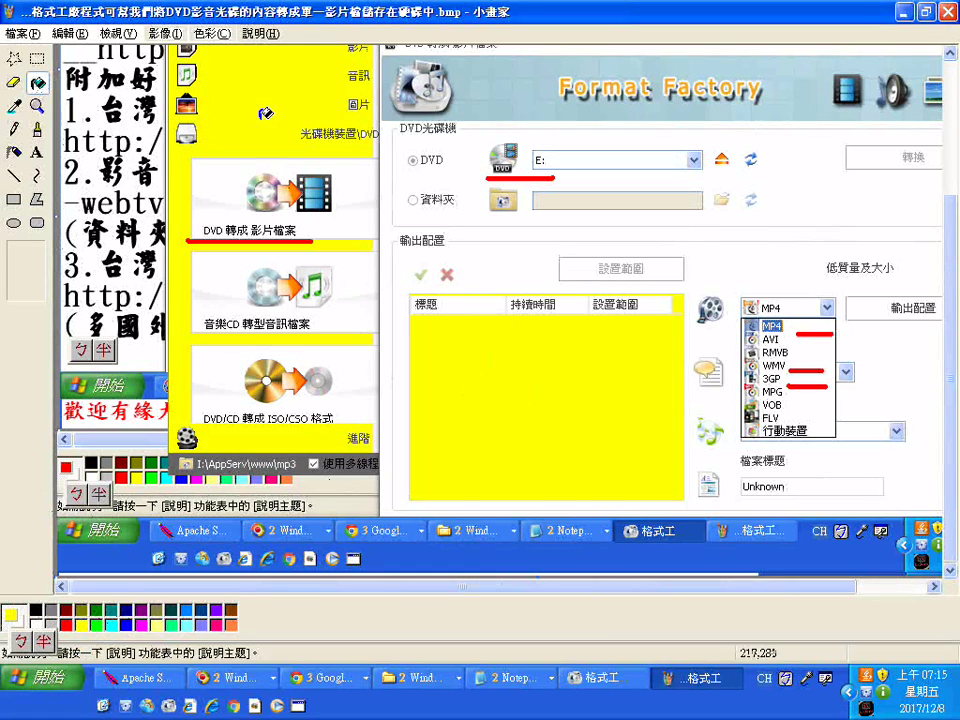
# - Try filling the background of the DVD conversion dialog with yellow
pyautogui.scroll(5, 293, 200)
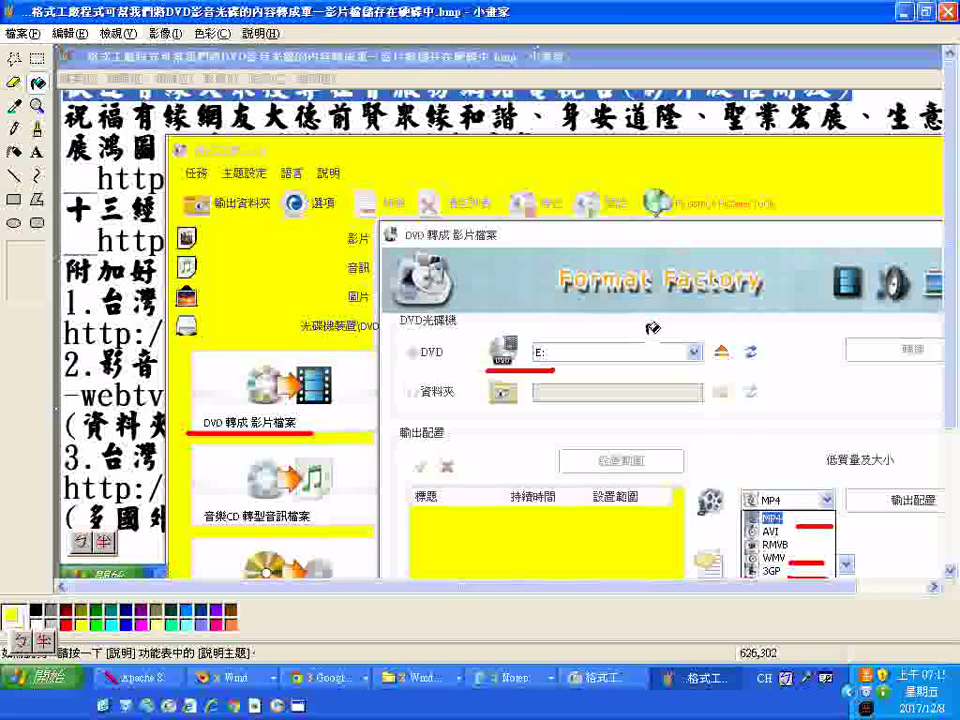
pyautogui.click(820, 377)
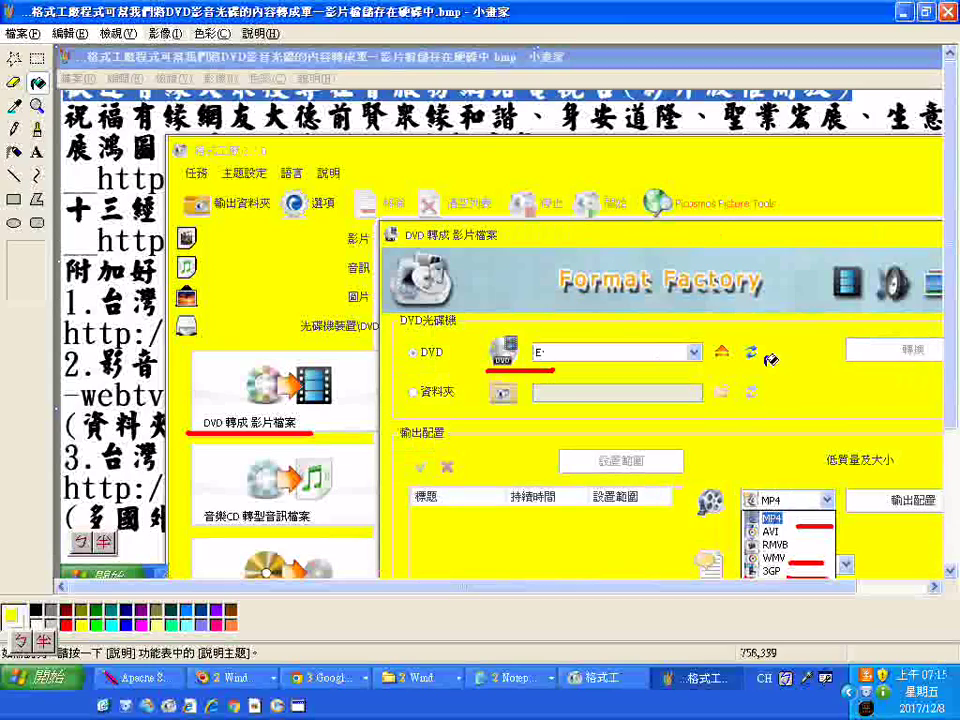
pyautogui.scroll(-5, 578, 270)
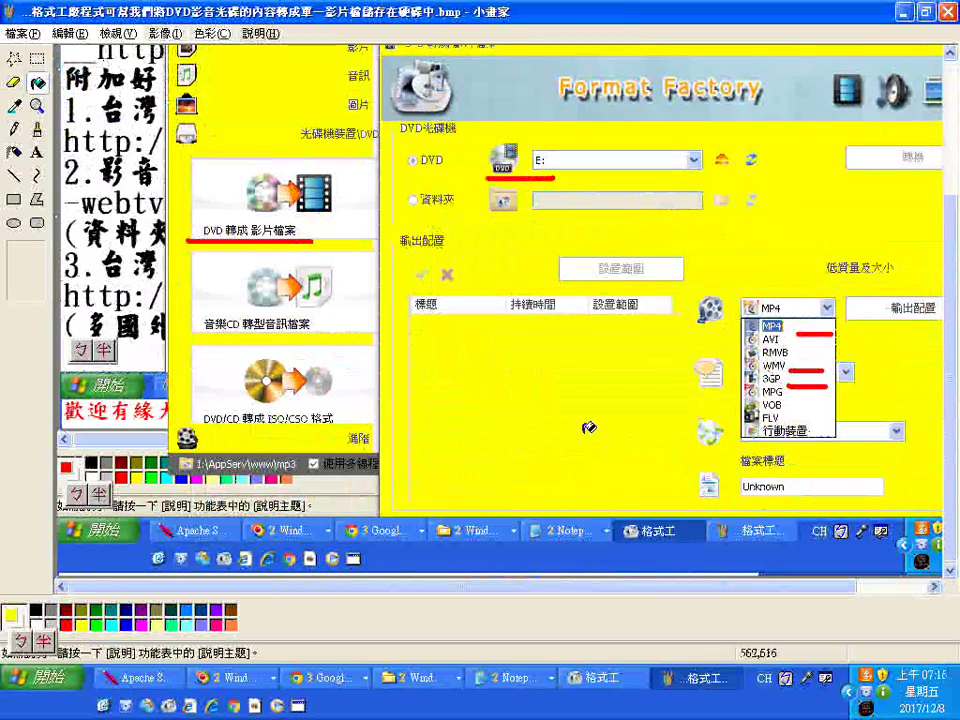
pyautogui.scroll(5, 589, 427)
# - Undo the yellow fill of the DVD conversion dialog's background
pyautogui.click(68, 33)
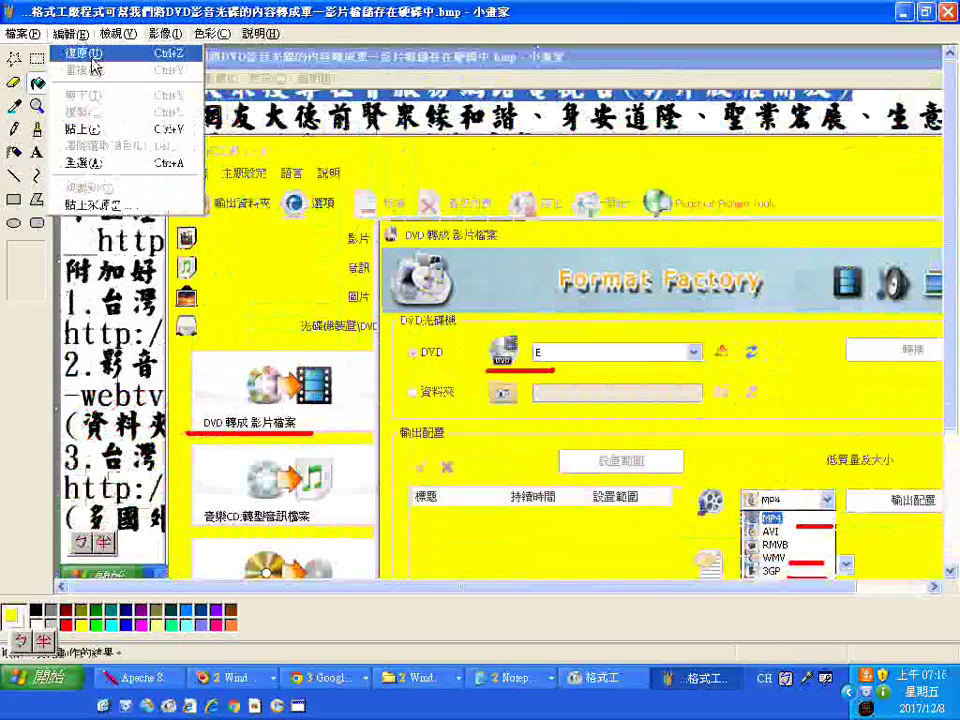
pyautogui.click(350, 162)
pyautogui.click(68, 33)
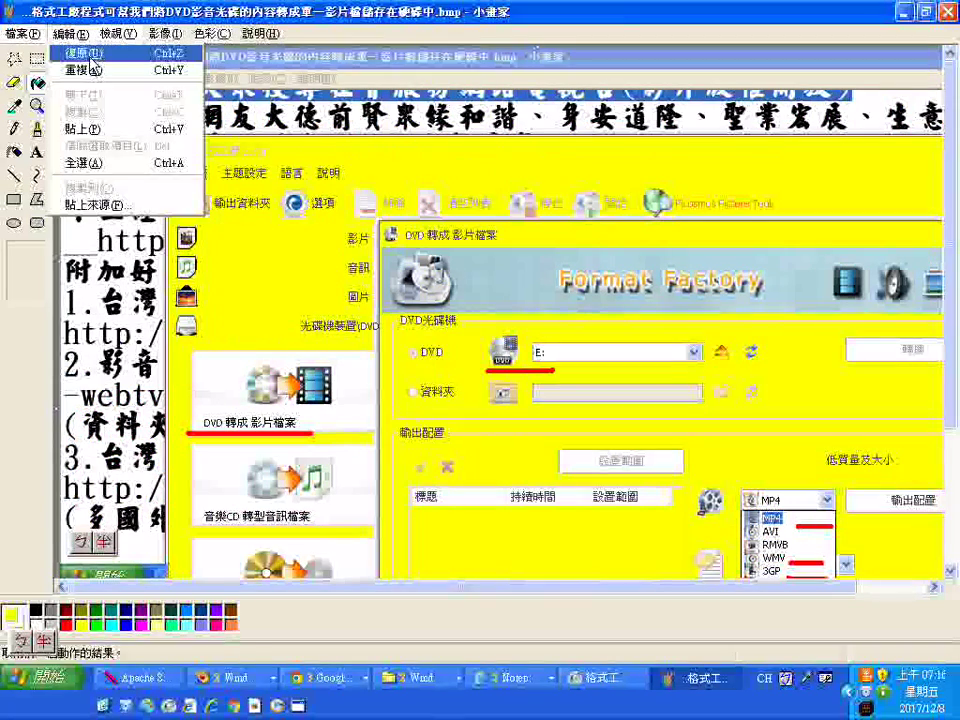
pyautogui.click(74, 51)
# - Save the annotated image under its existing file name
pyautogui.scroll(-5, 525, 220)
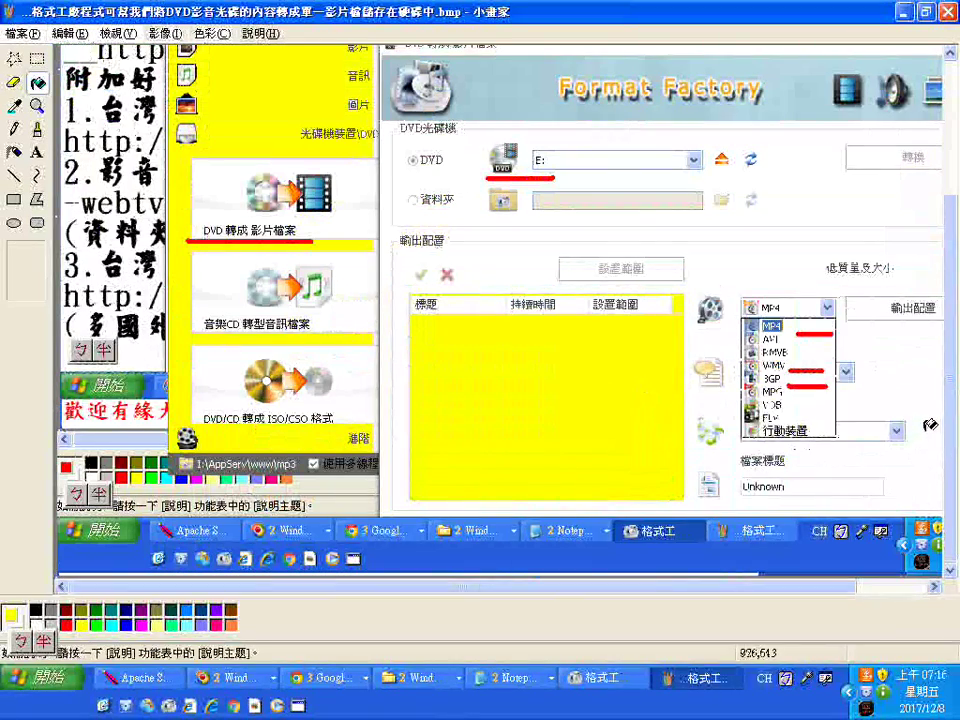
pyautogui.scroll(5, 577, 304)
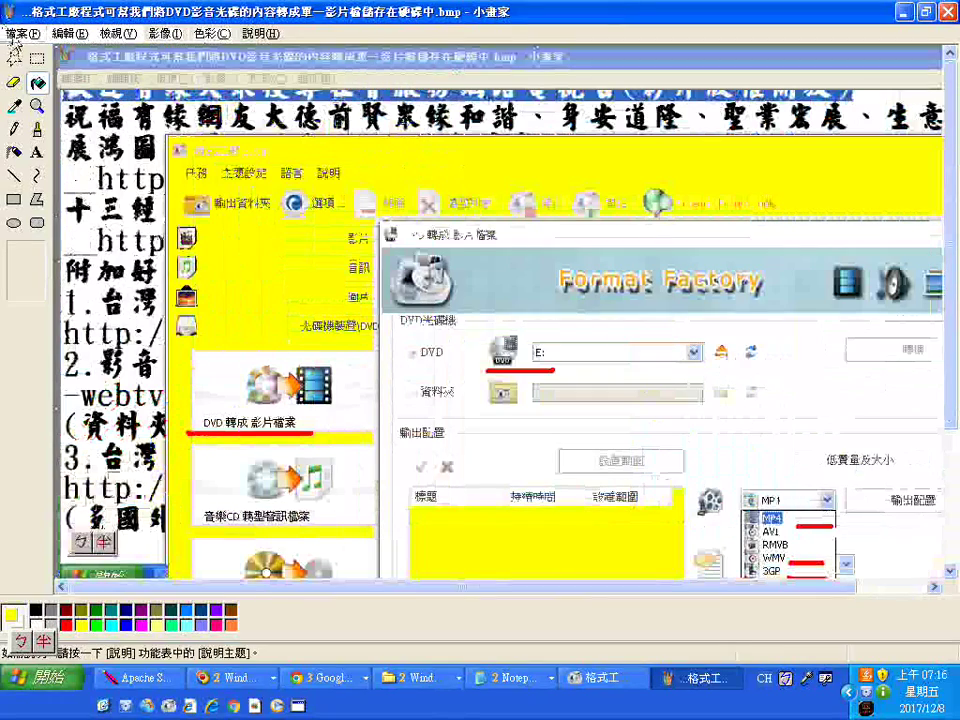
pyautogui.click(14, 32)
pyautogui.click(45, 87)
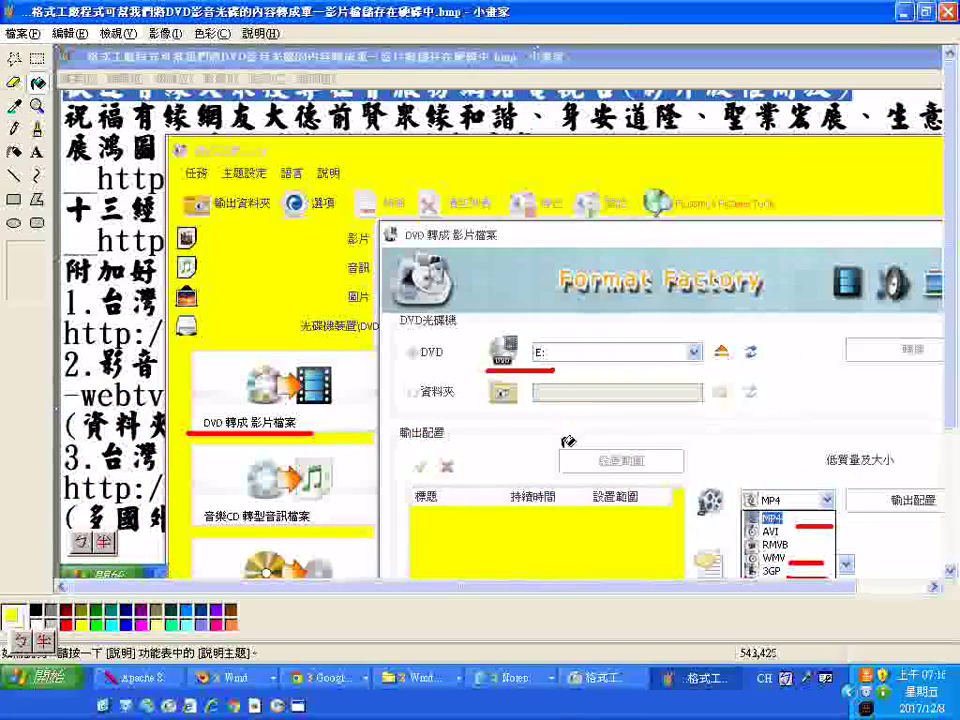
# - Create a text box about 945 by 35 pixels across the bottom edge of the image
pyautogui.scroll(-5, 52, 90)
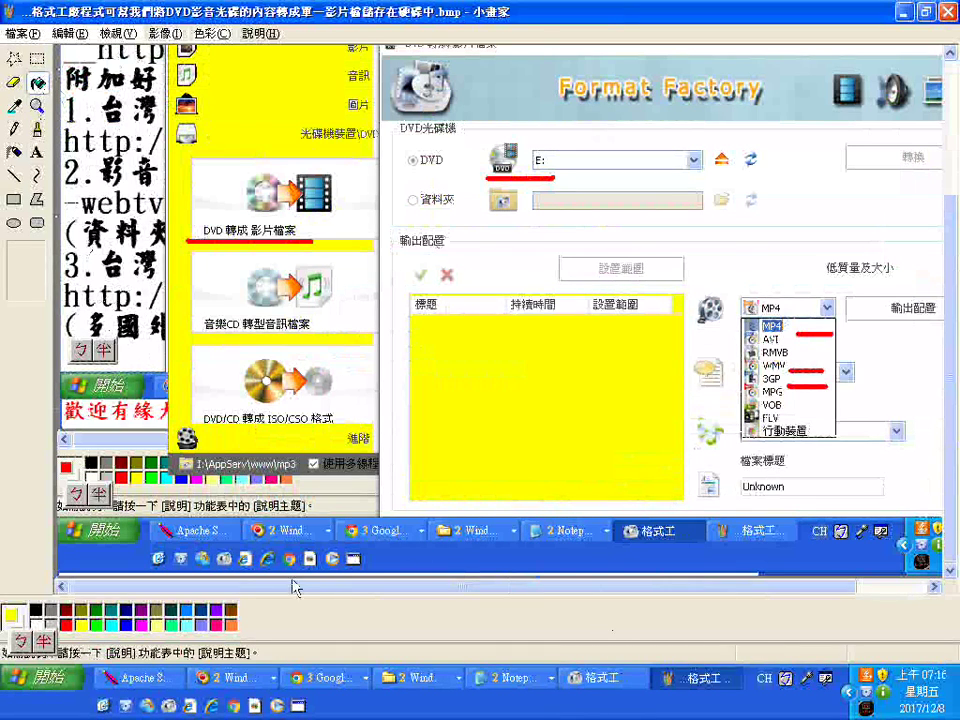
pyautogui.click(36, 153)
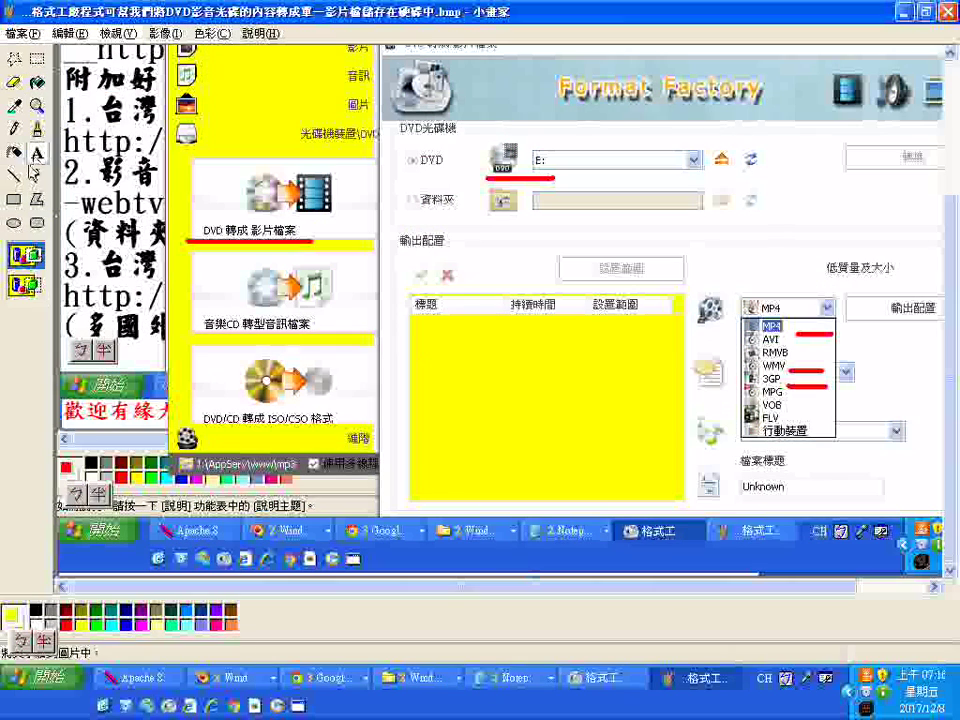
pyautogui.click(58, 543)
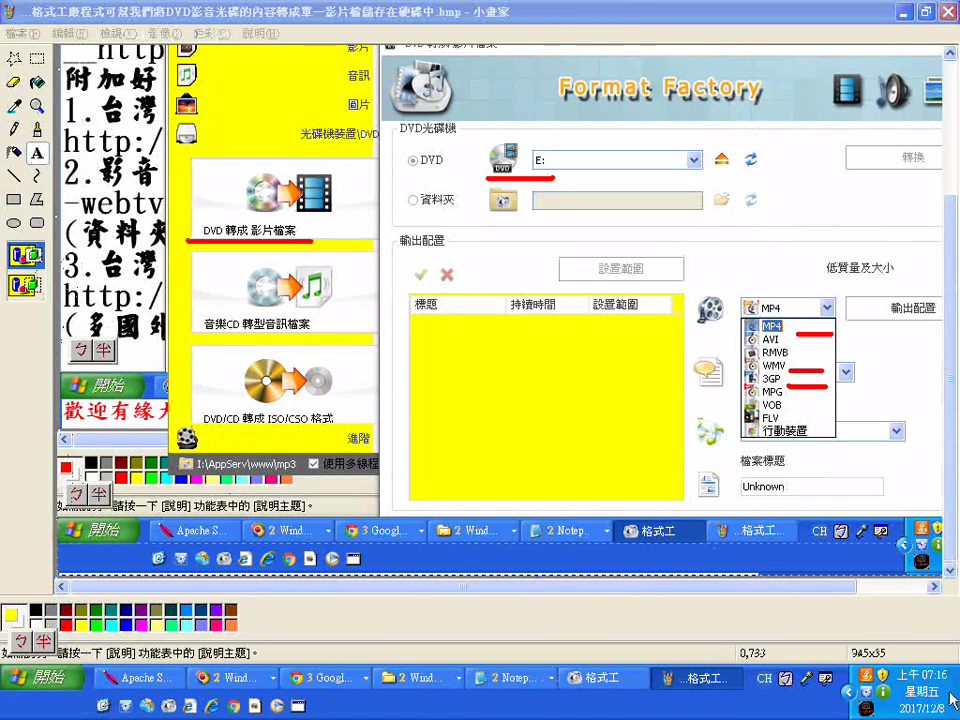
# - Copy the line "歡迎有緣大眾搜尋社會服務網路電視台(影片版權開放)" from the first open Notepad document
pyautogui.click(495, 688)
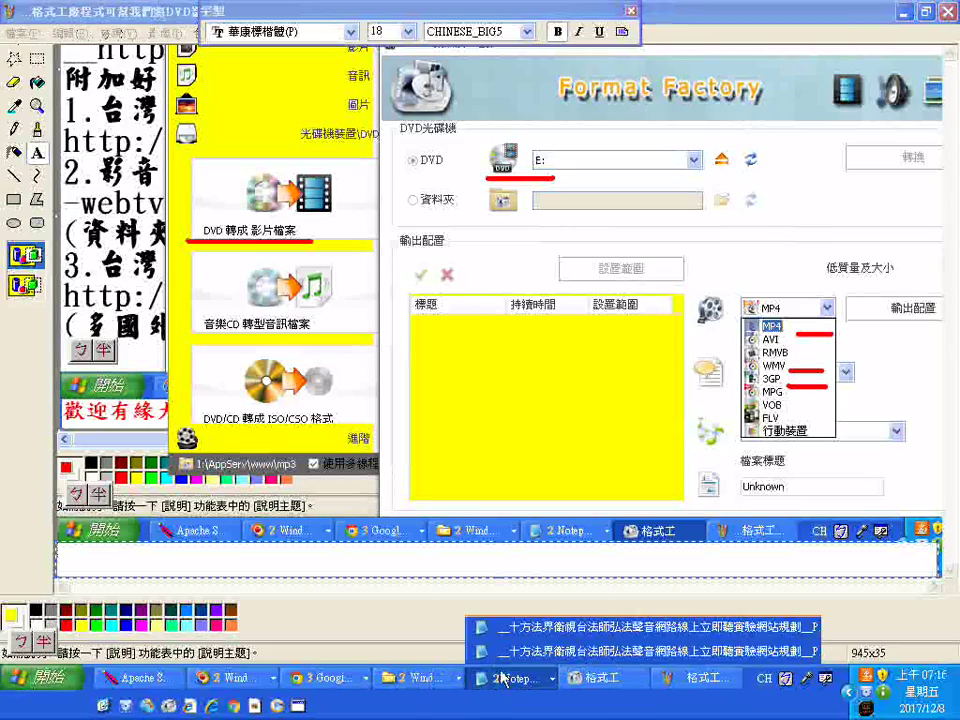
pyautogui.click(495, 622)
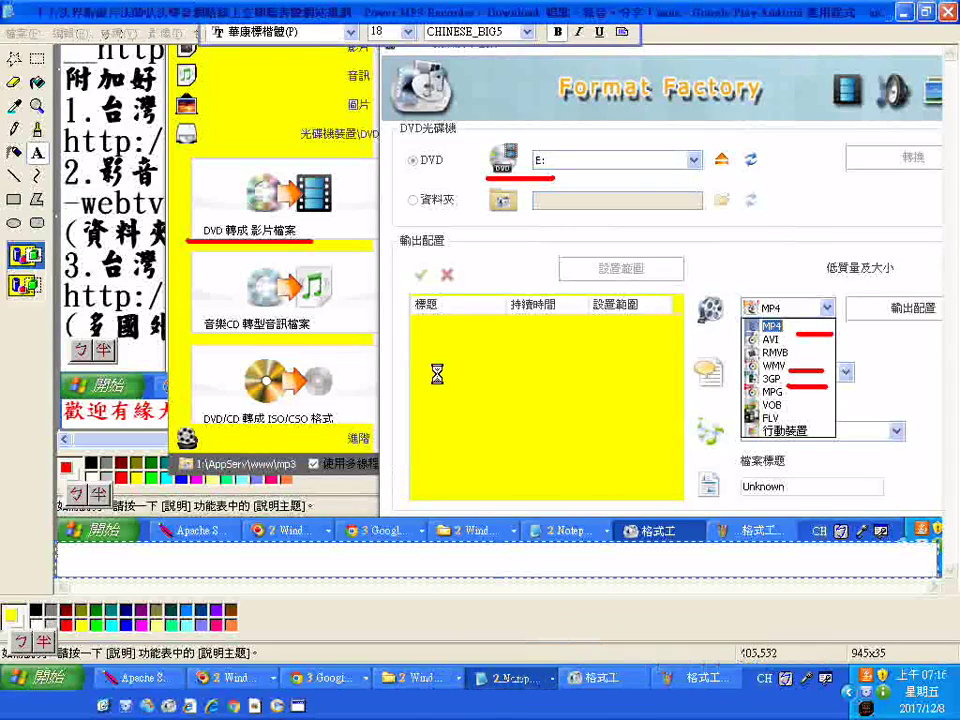
pyautogui.scroll(5, 789, 364)
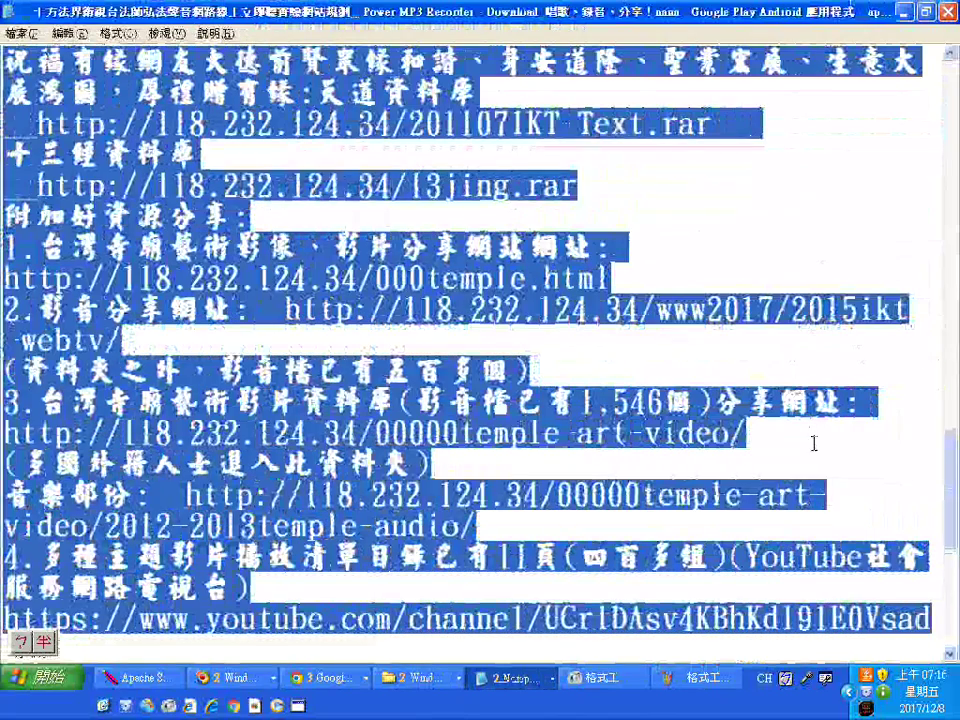
pyautogui.scroll(3, 824, 447)
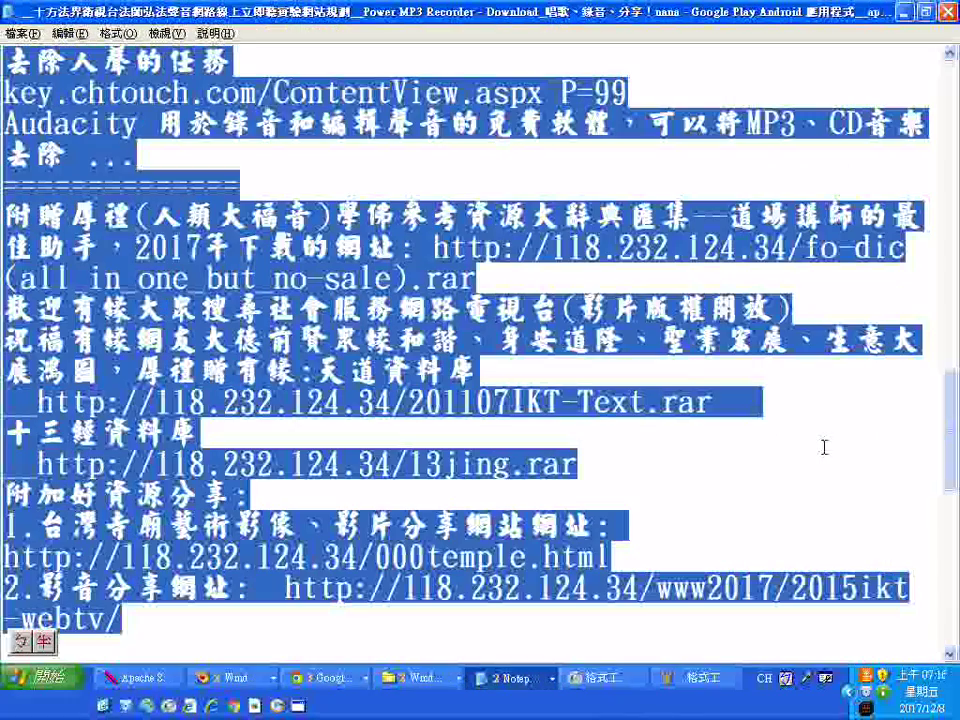
pyautogui.scroll(-1, 824, 447)
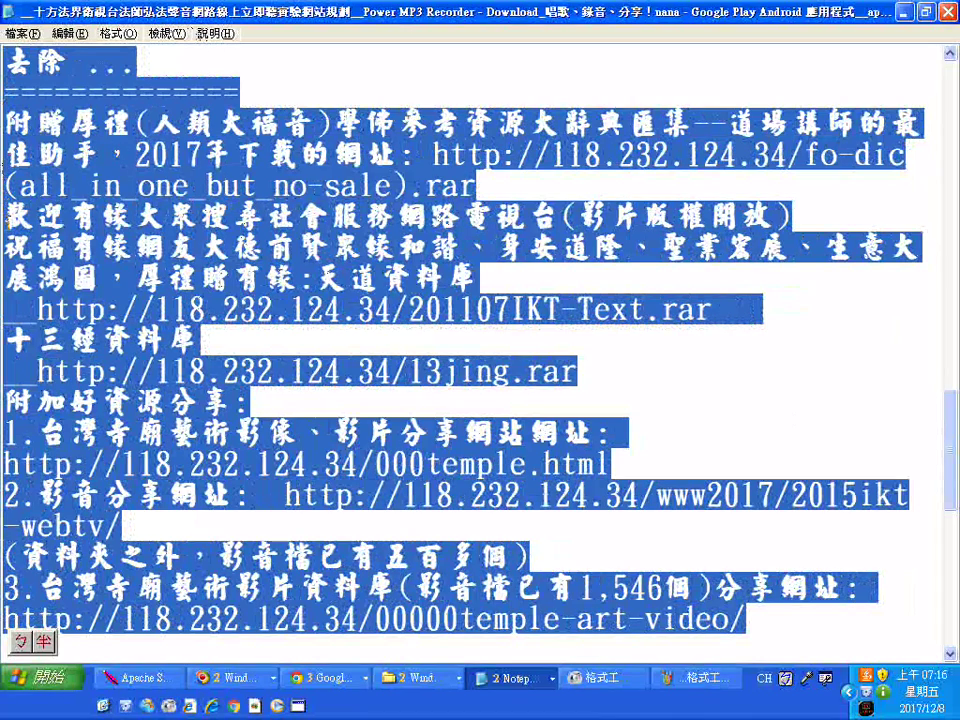
pyautogui.moveTo(4, 214); pyautogui.dragTo(788, 215)
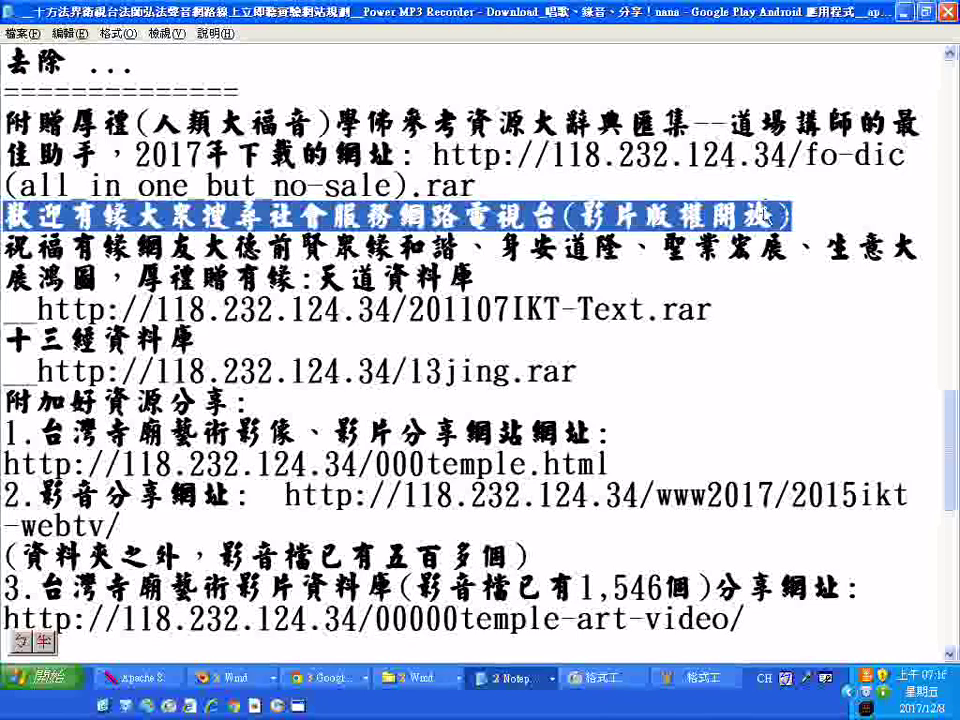
pyautogui.rightClick(784, 210)
pyautogui.click(810, 257)
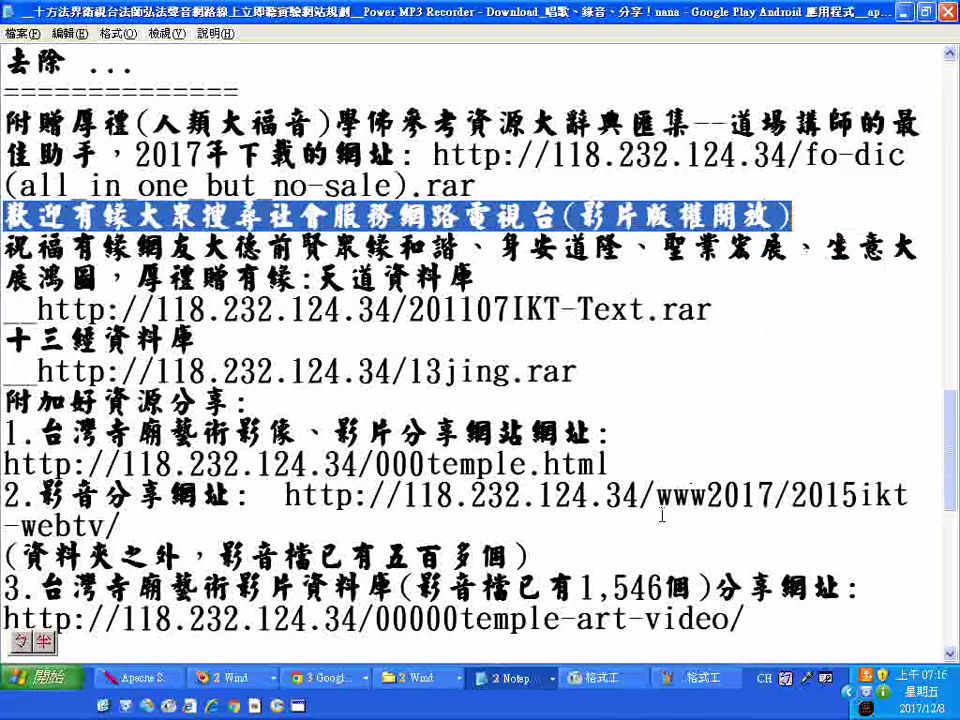
# - Paste the copied line in red into the image's bottom text box in Paint and save the image
pyautogui.click(706, 680)
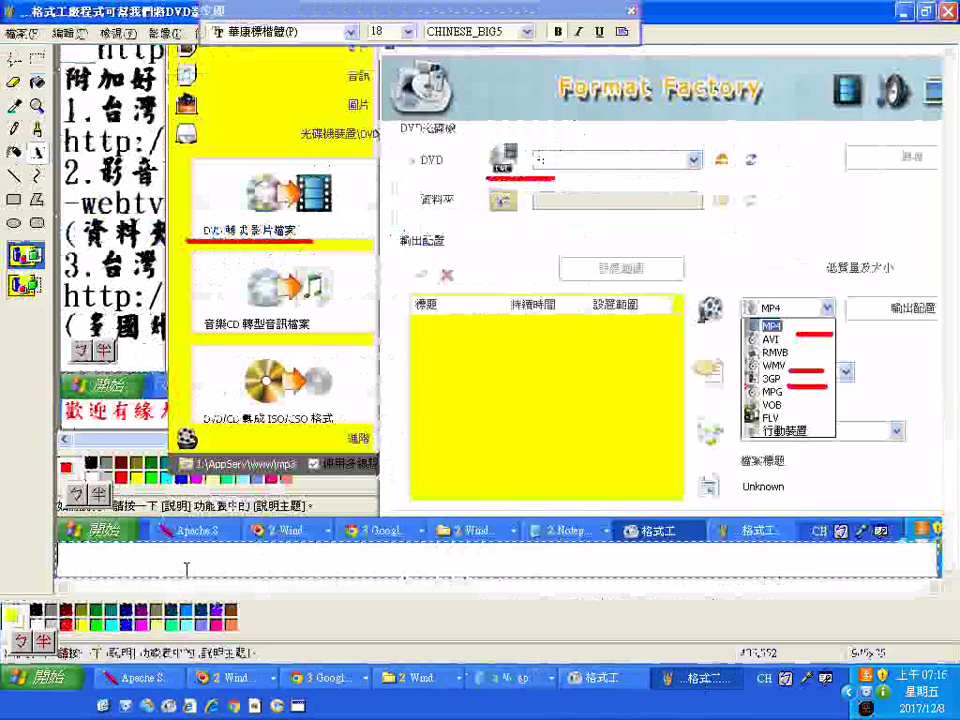
pyautogui.rightClick(197, 561)
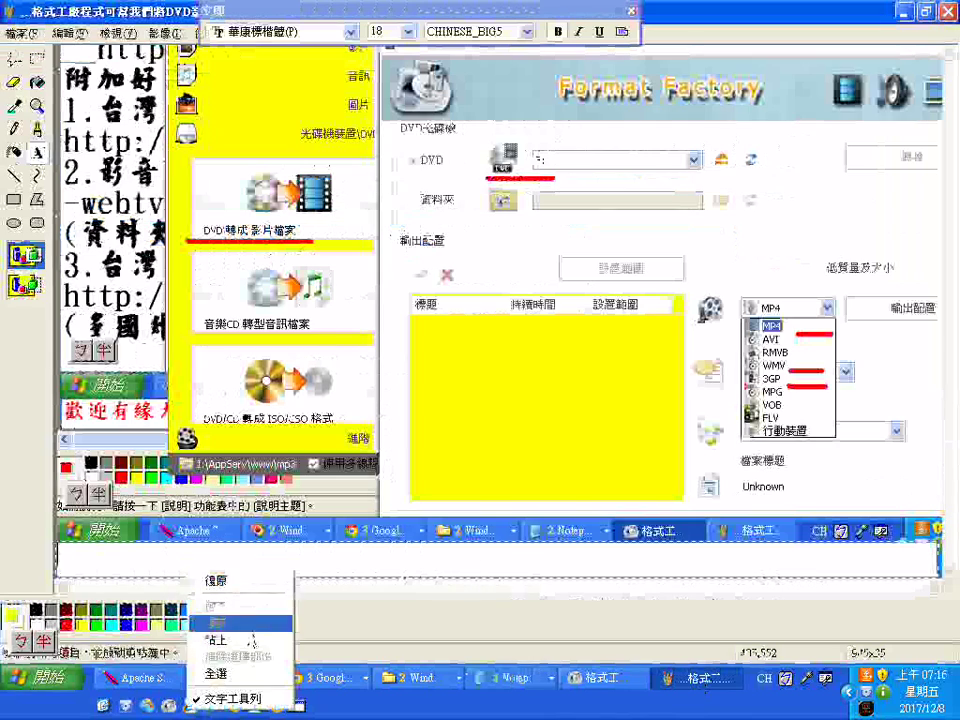
pyautogui.click(228, 637)
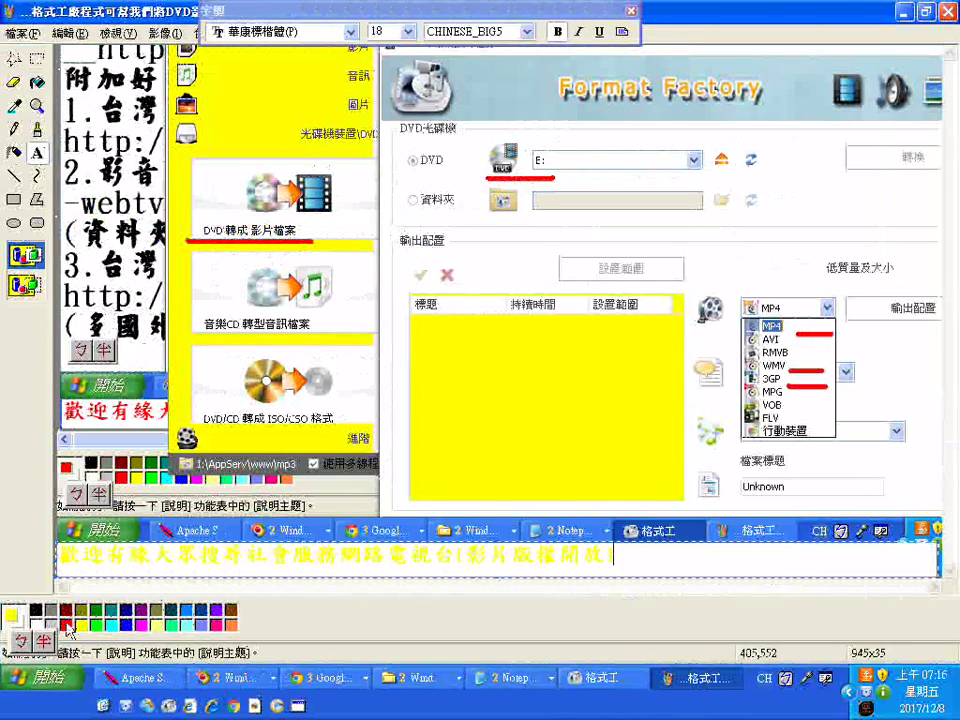
pyautogui.click(67, 624)
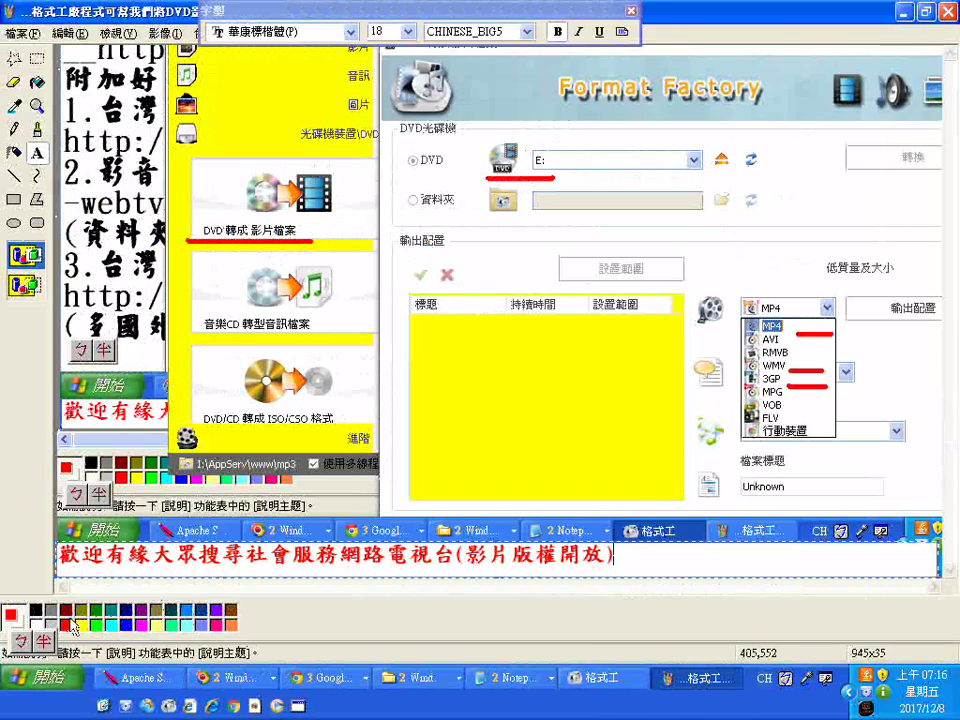
pyautogui.click(18, 33)
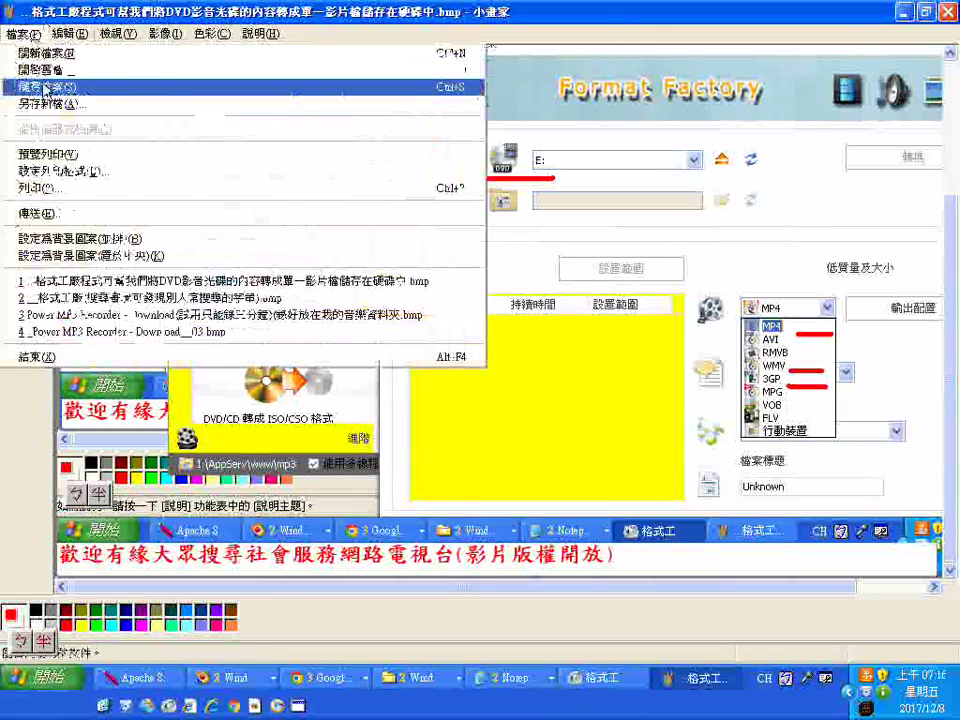
pyautogui.click(31, 34)
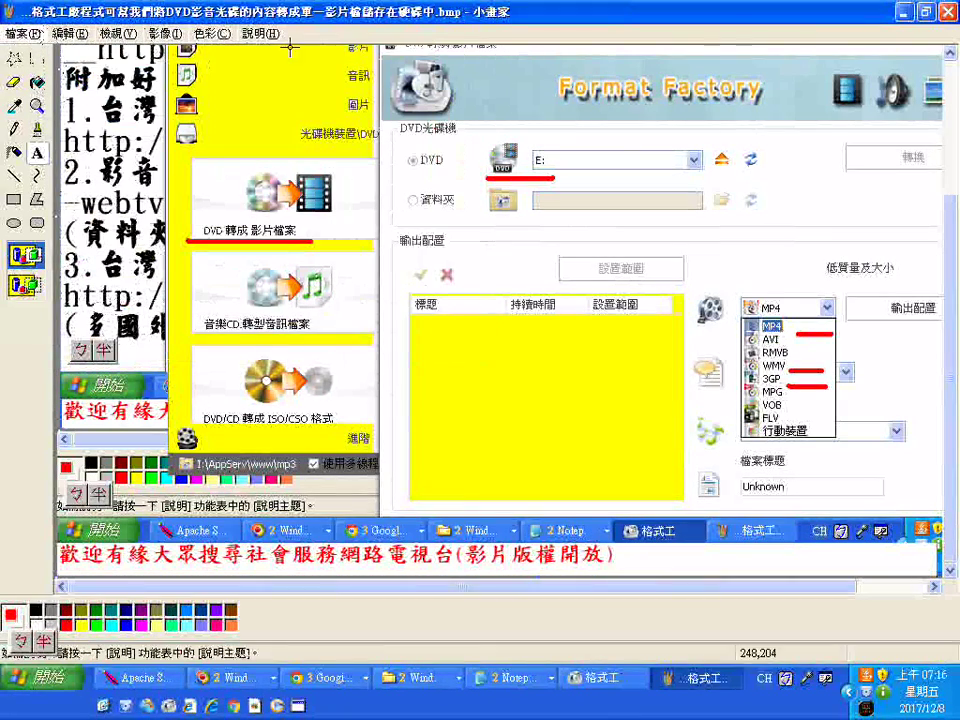
# - Switch to Format Factory, eject the disc tray of drive E: and refresh the DVD drive list
pyautogui.click(620, 688)
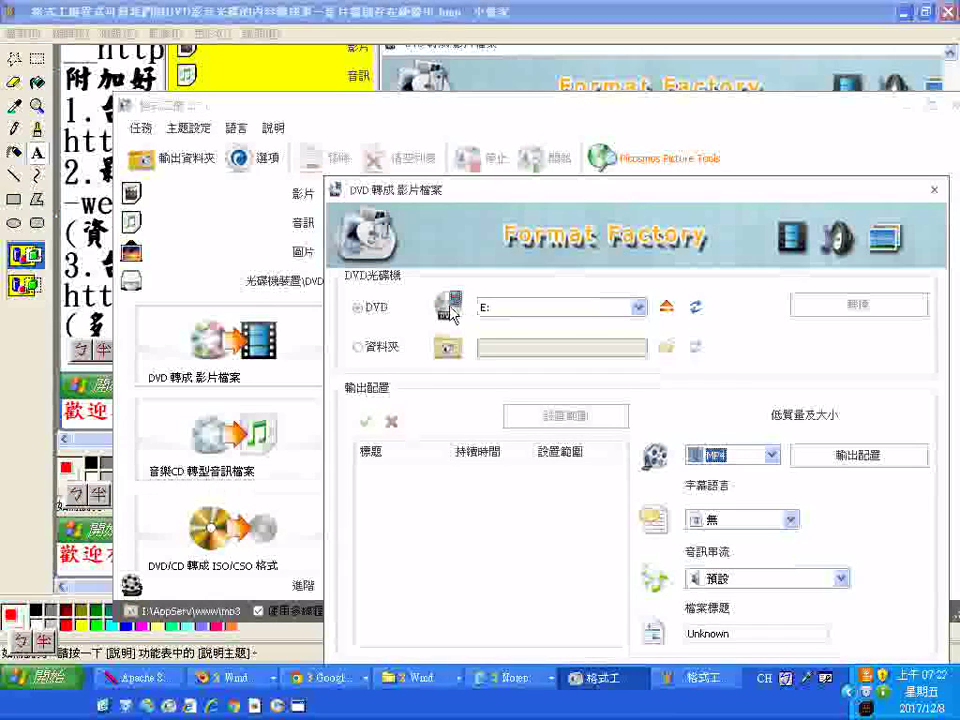
pyautogui.click(695, 310)
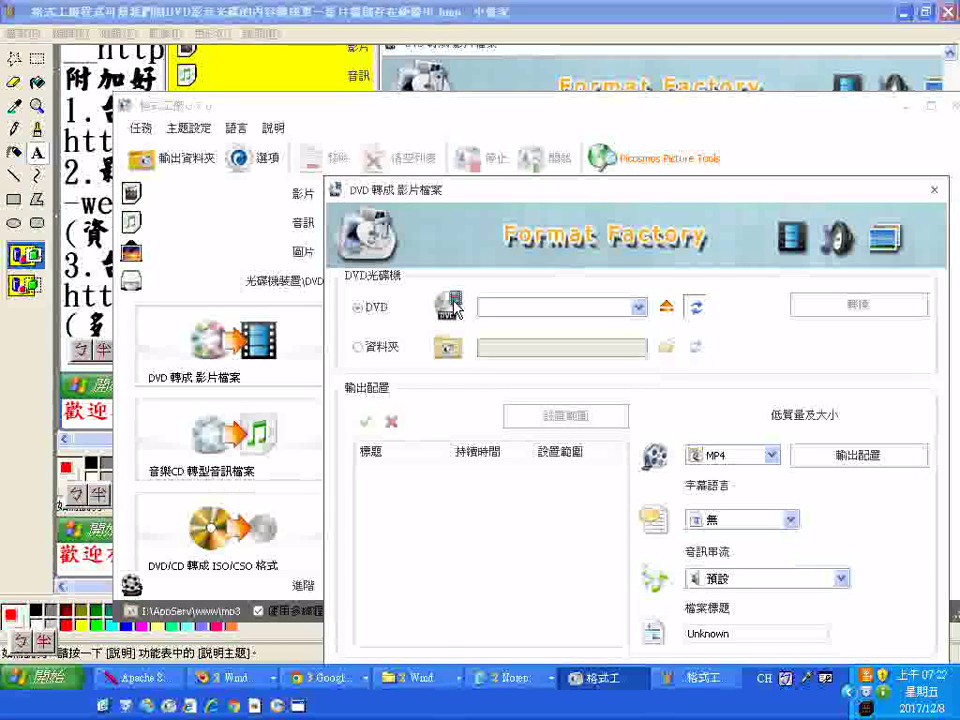
pyautogui.click(669, 310)
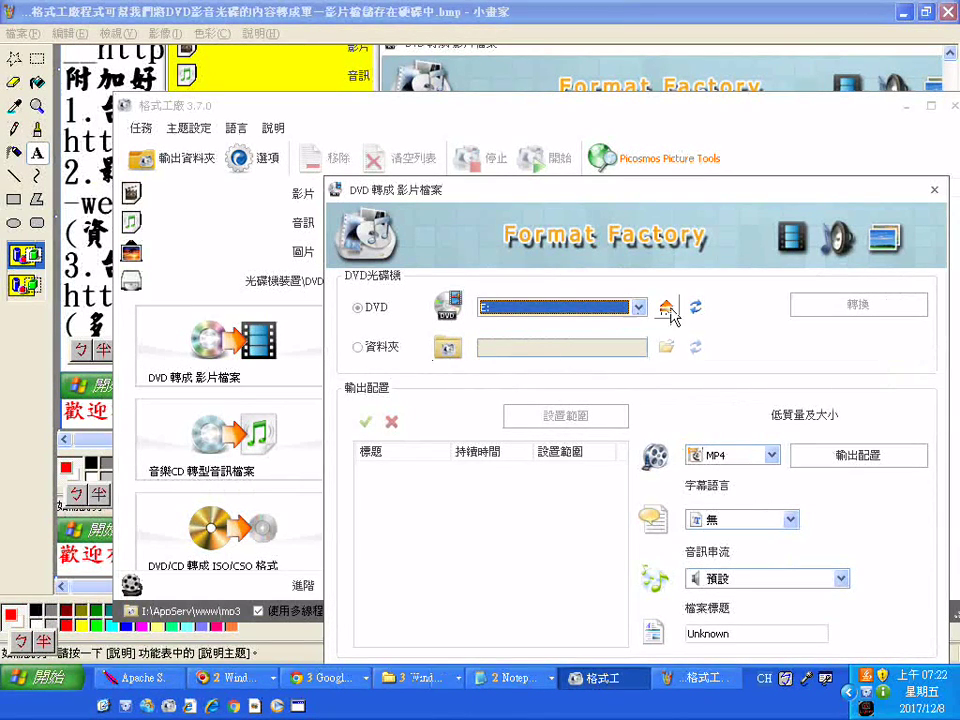
pyautogui.click(696, 311)
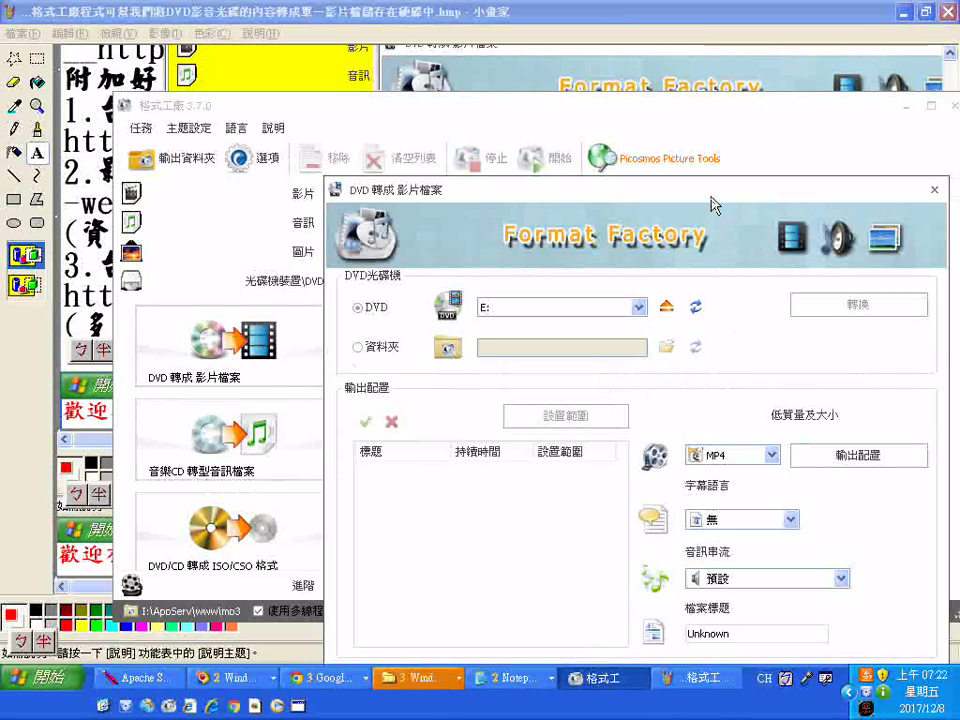
# - Set the MP4 output configuration of the DVD conversion to 中質量及大小 (medium quality and size)
pyautogui.moveTo(711, 196); pyautogui.dragTo(586, 86)
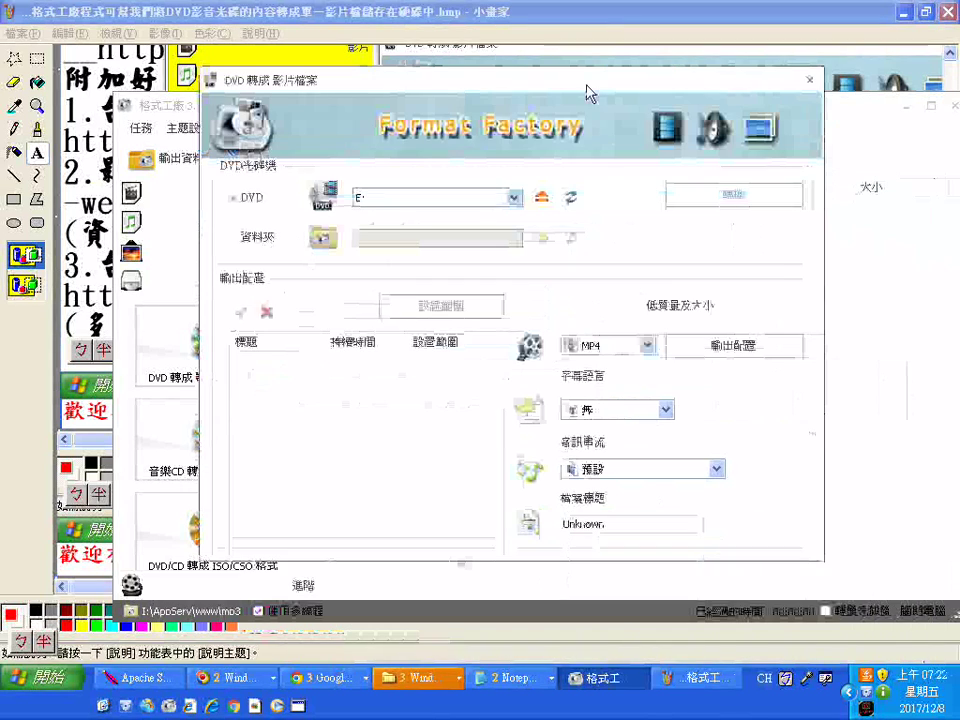
pyautogui.click(712, 352)
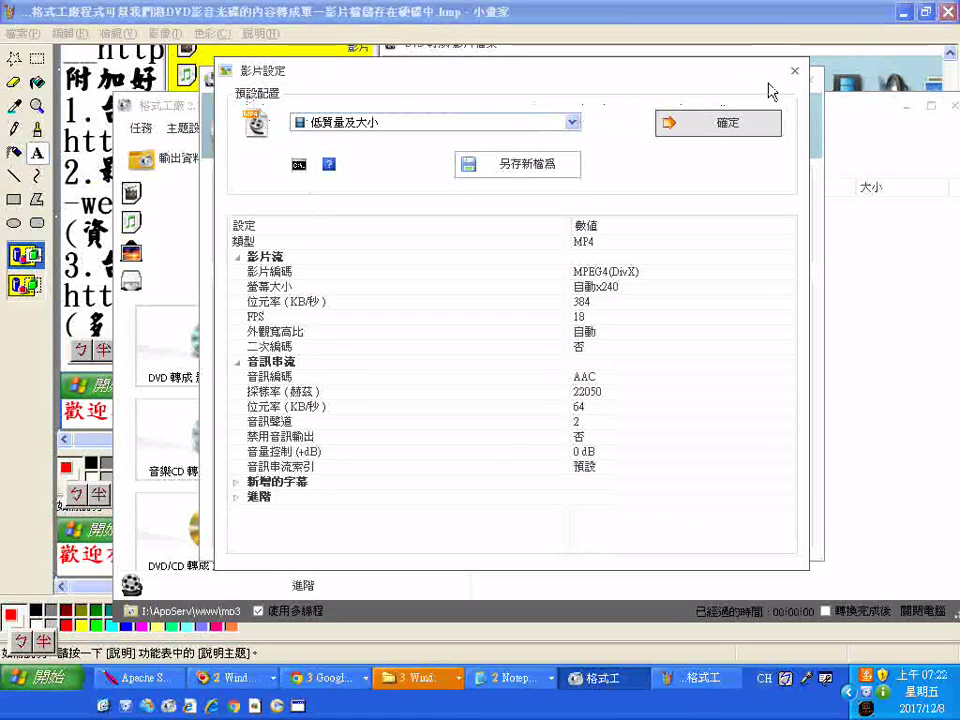
pyautogui.click(508, 168)
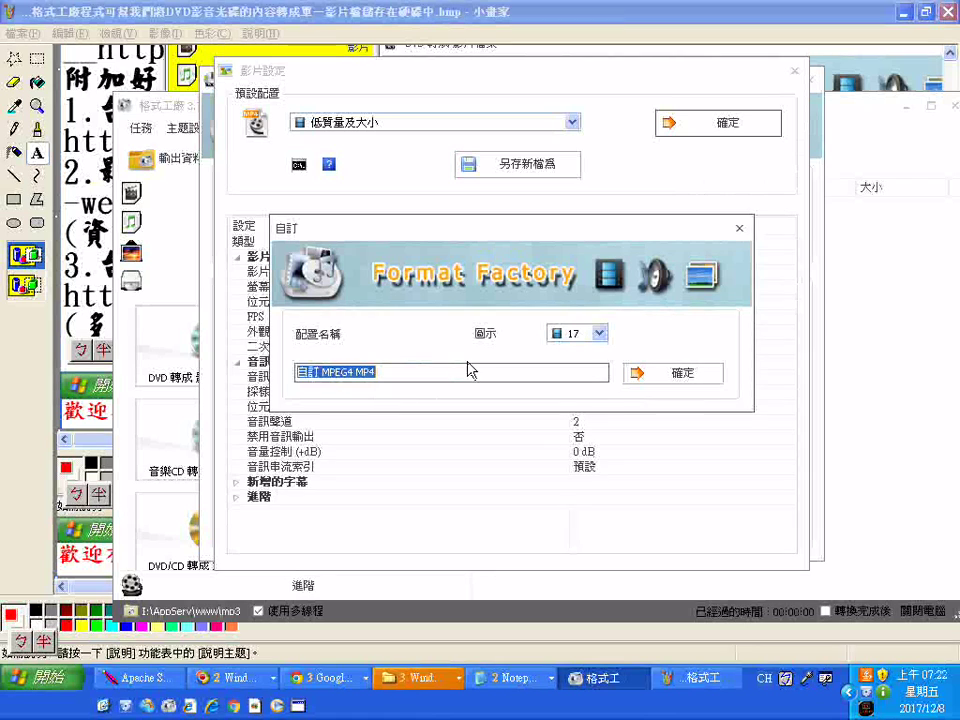
pyautogui.click(739, 228)
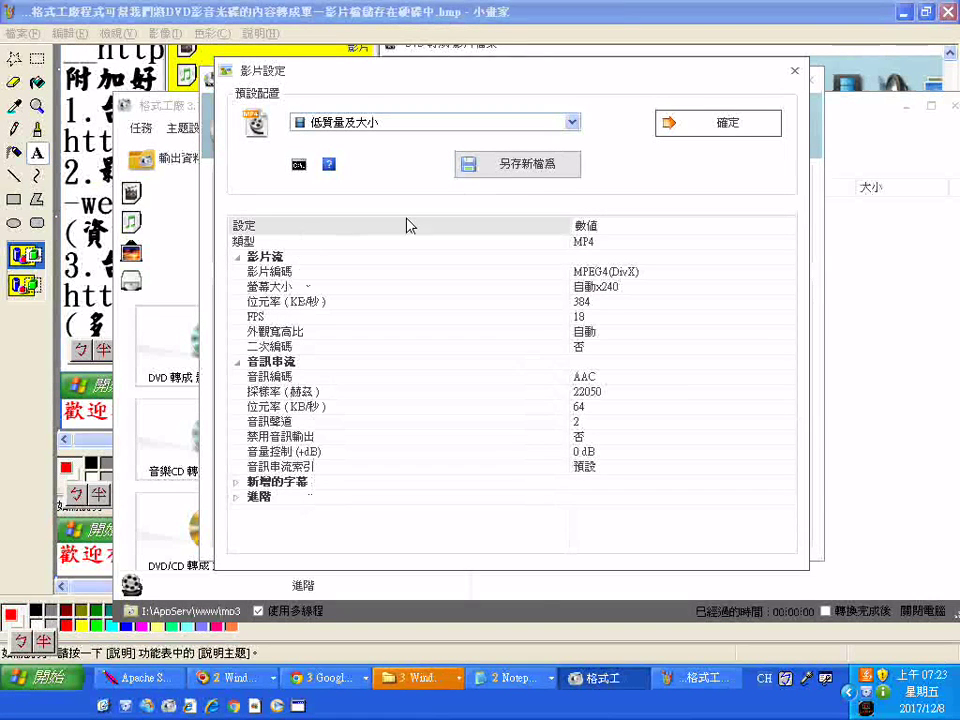
pyautogui.click(572, 123)
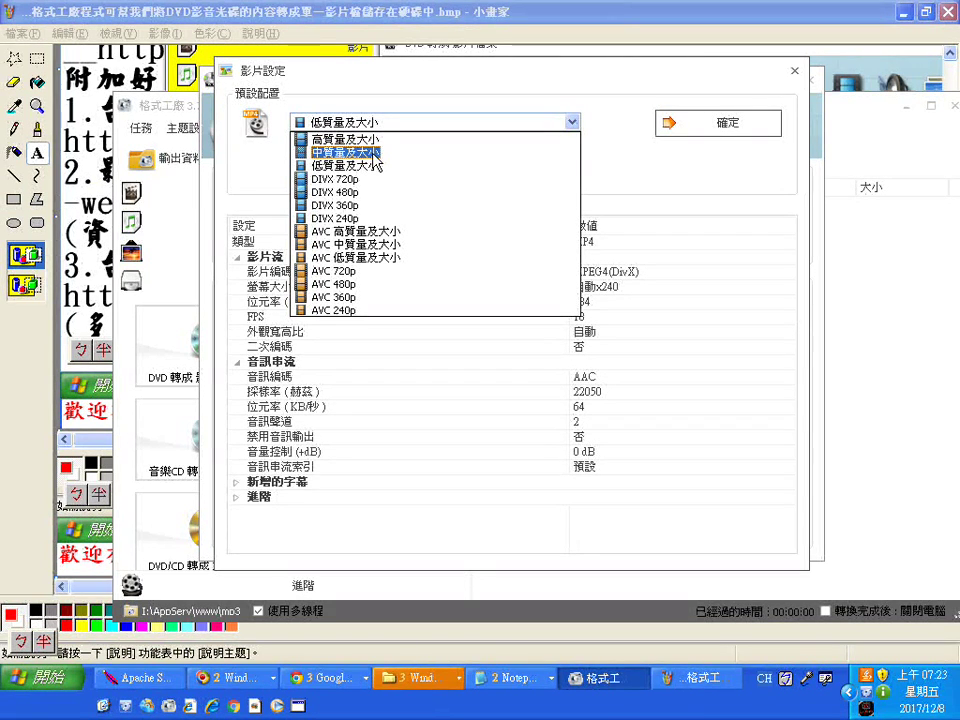
pyautogui.click(372, 153)
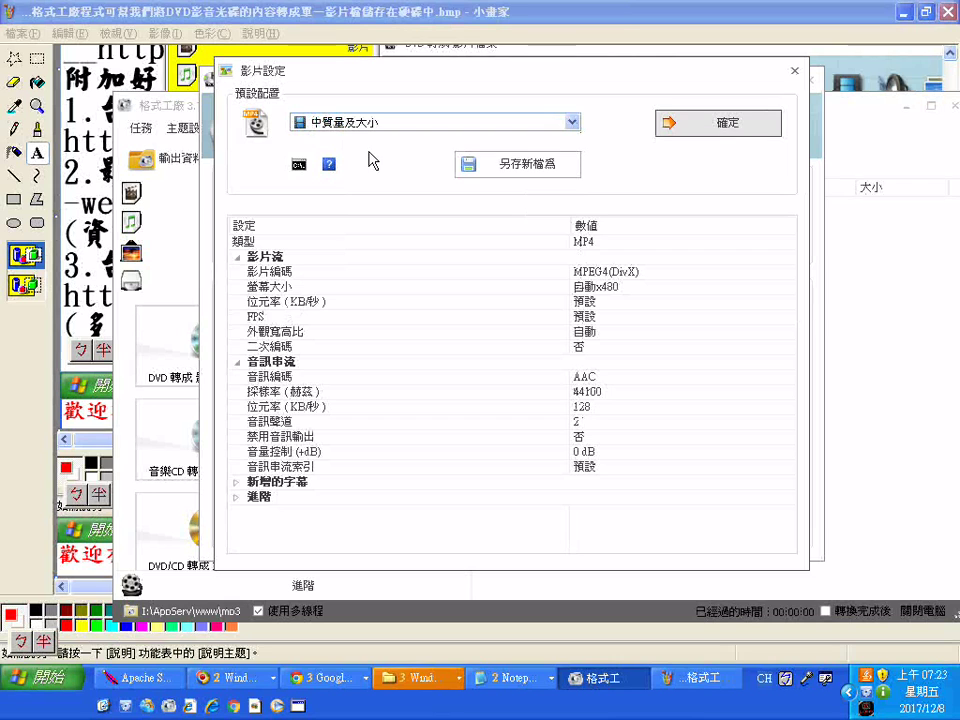
pyautogui.click(695, 127)
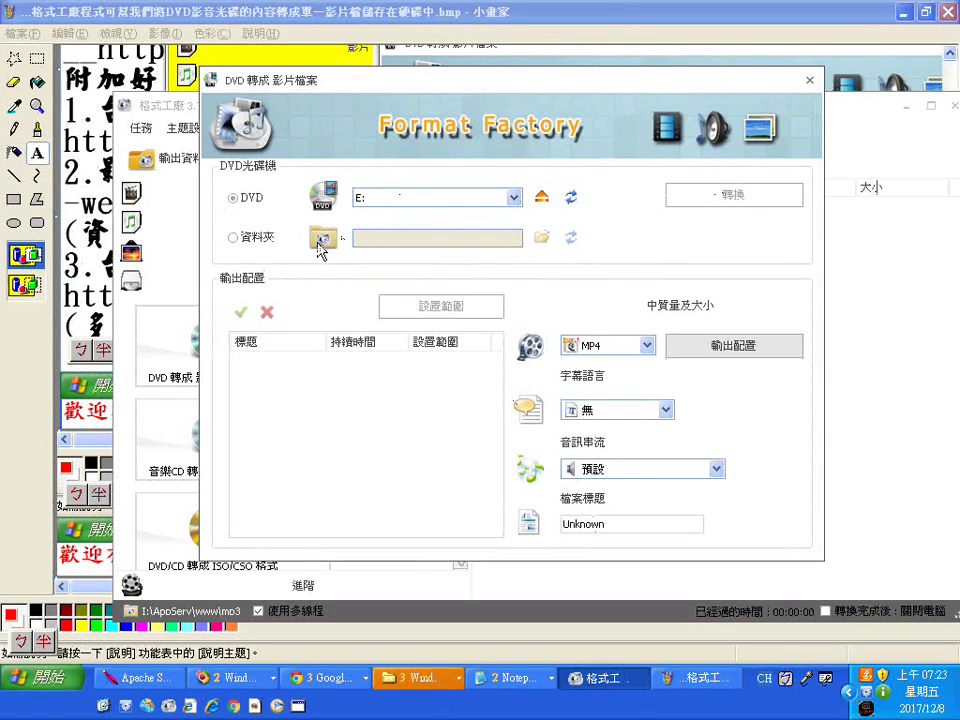
# - Change the conversion source from DVD to 資料夾 (folder) and select optical drive E: in the folder browser
pyautogui.click(255, 240)
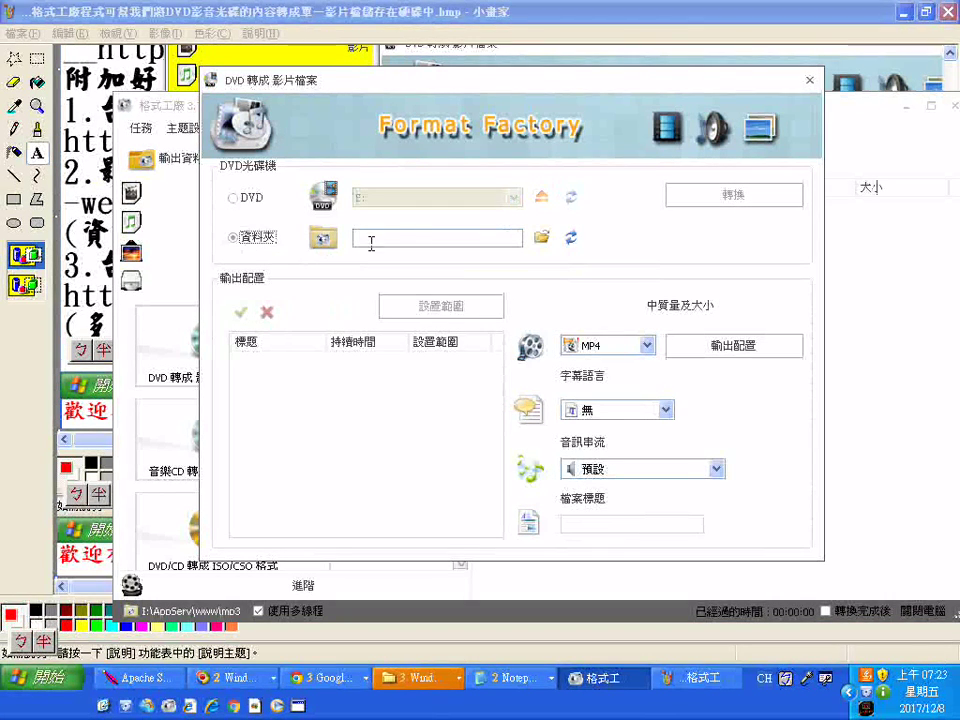
pyautogui.click(541, 238)
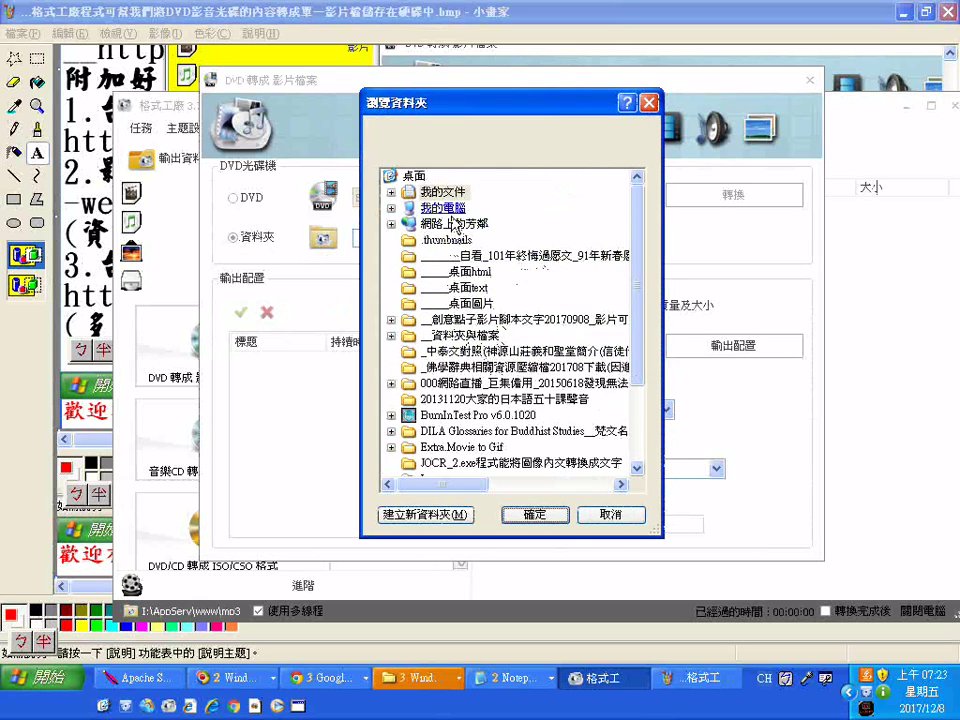
pyautogui.doubleClick(441, 208)
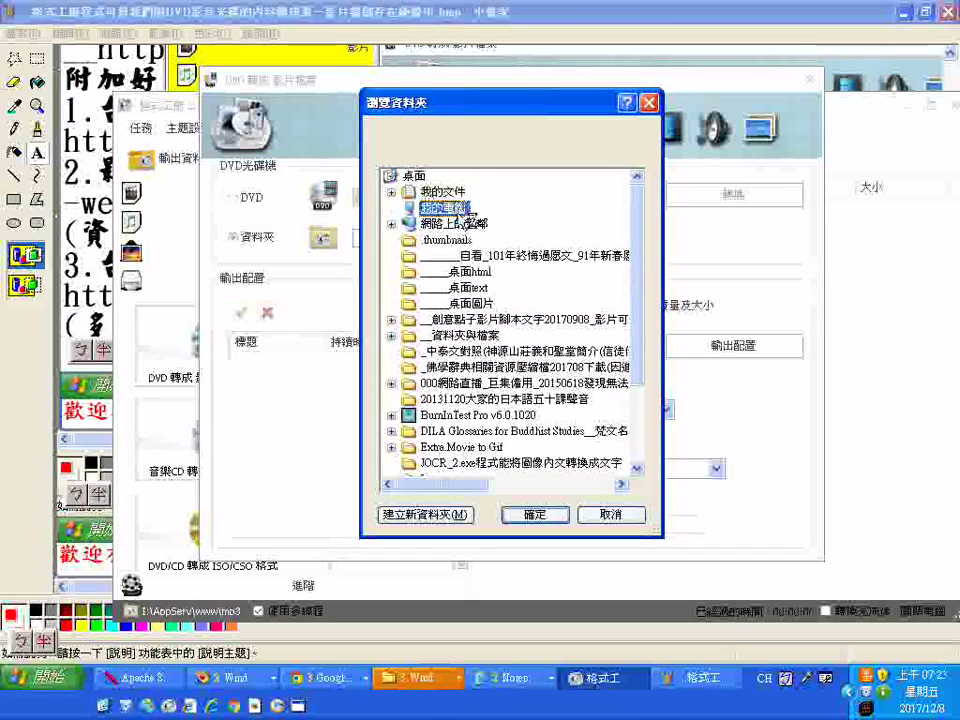
pyautogui.click(450, 257)
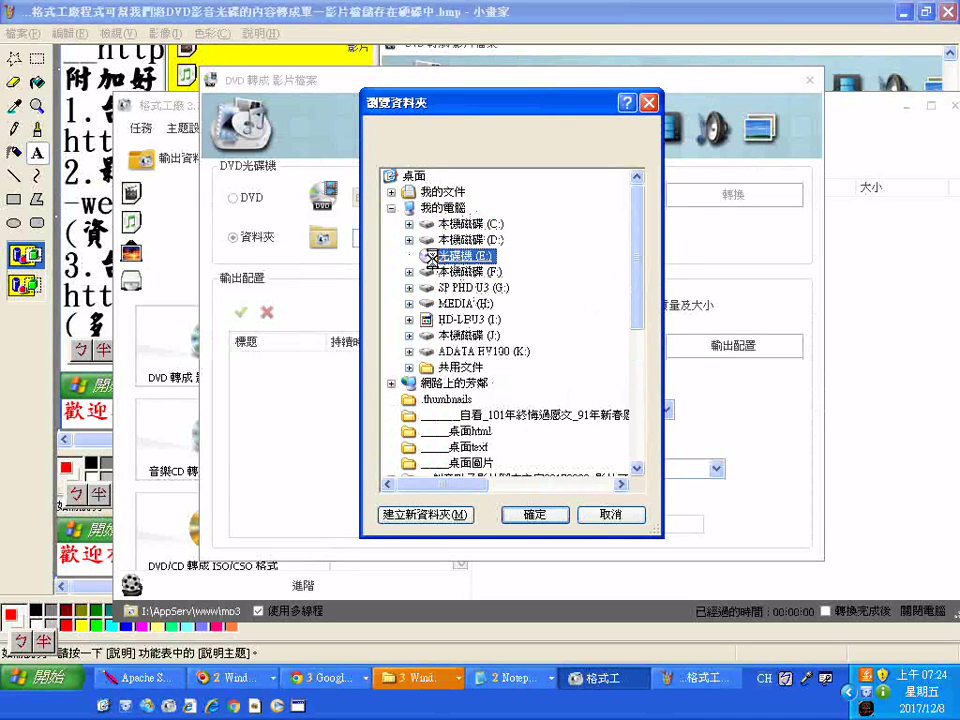
# - Open optical drive E: in its own window to check its contents, and leave the folder browser without choosing a folder
pyautogui.rightClick(435, 259)
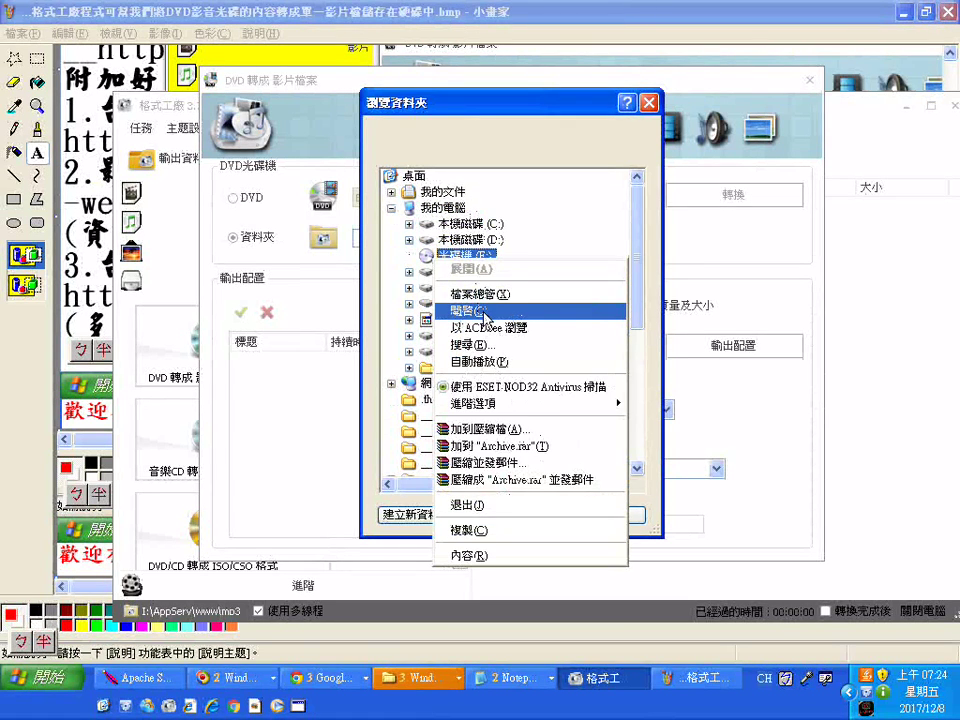
pyautogui.click(484, 311)
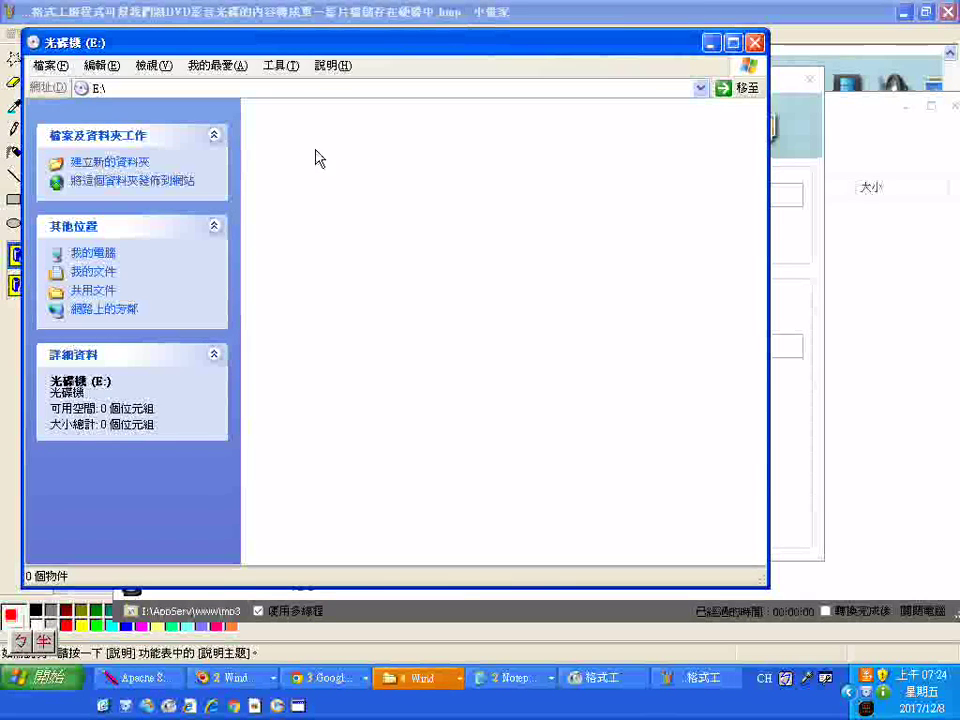
pyautogui.click(710, 44)
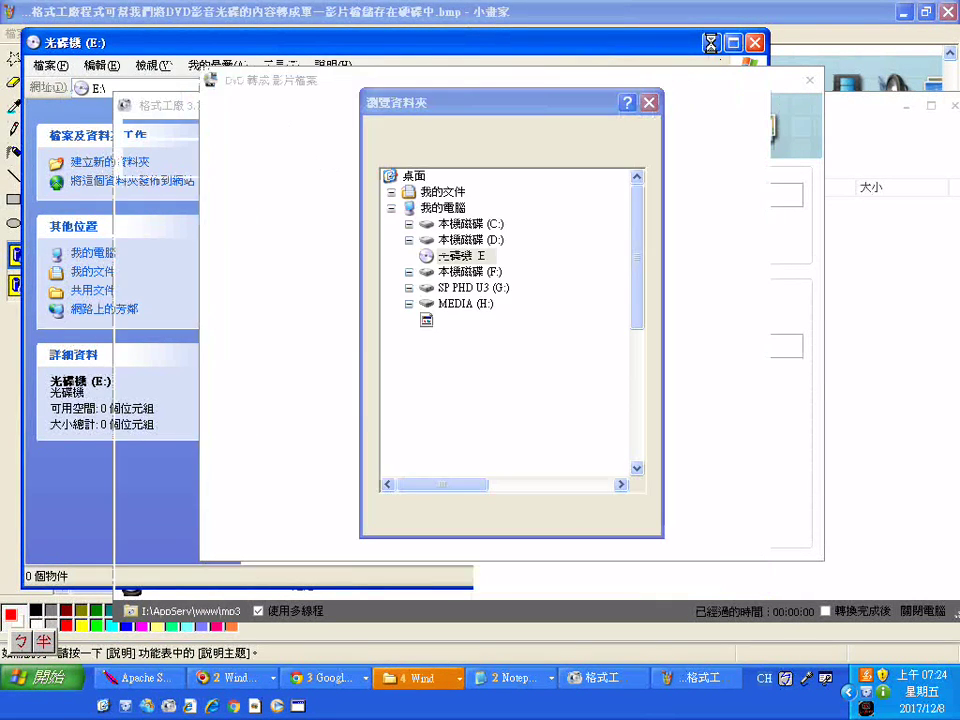
pyautogui.click(650, 104)
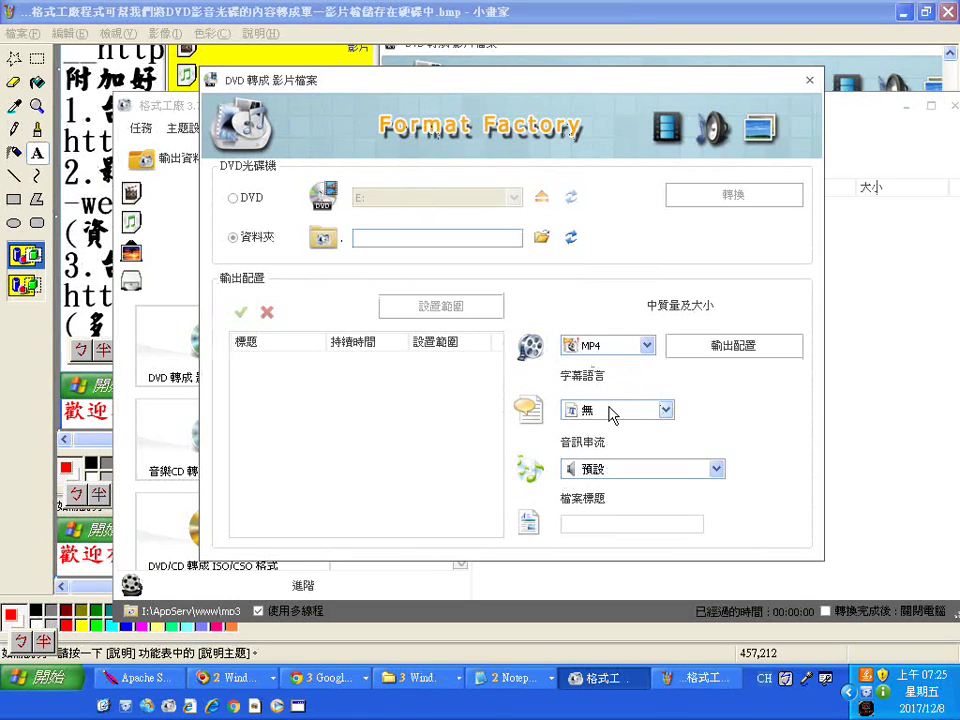
# - Open optical drive E: in its own window from the folder browser to check the disc, and confirm drive E: as the folder
pyautogui.click(539, 238)
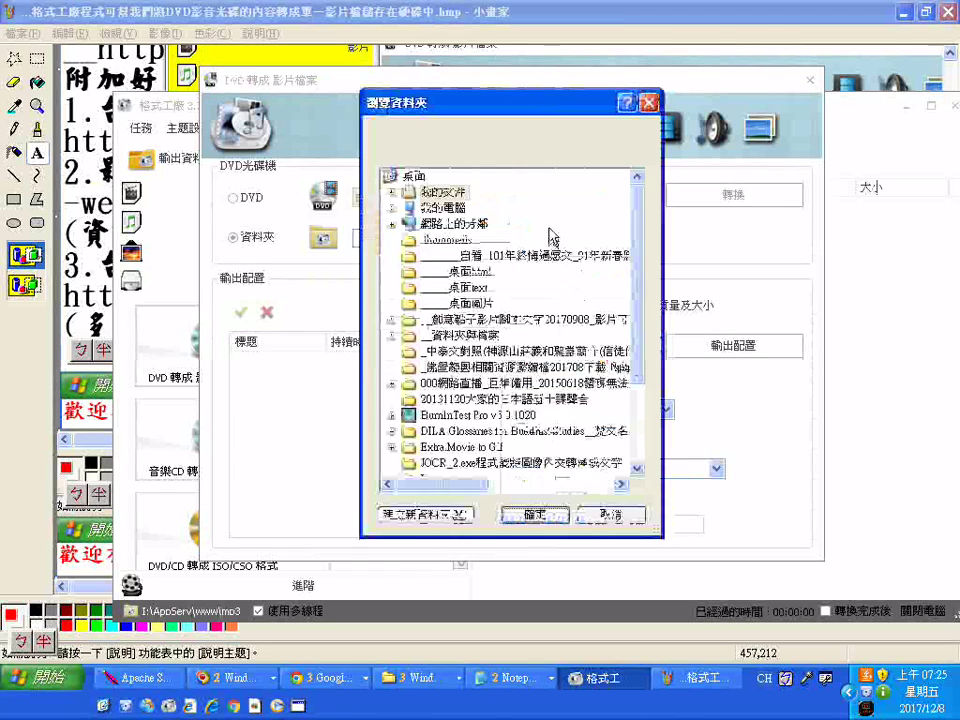
pyautogui.doubleClick(442, 207)
pyautogui.rightClick(447, 210)
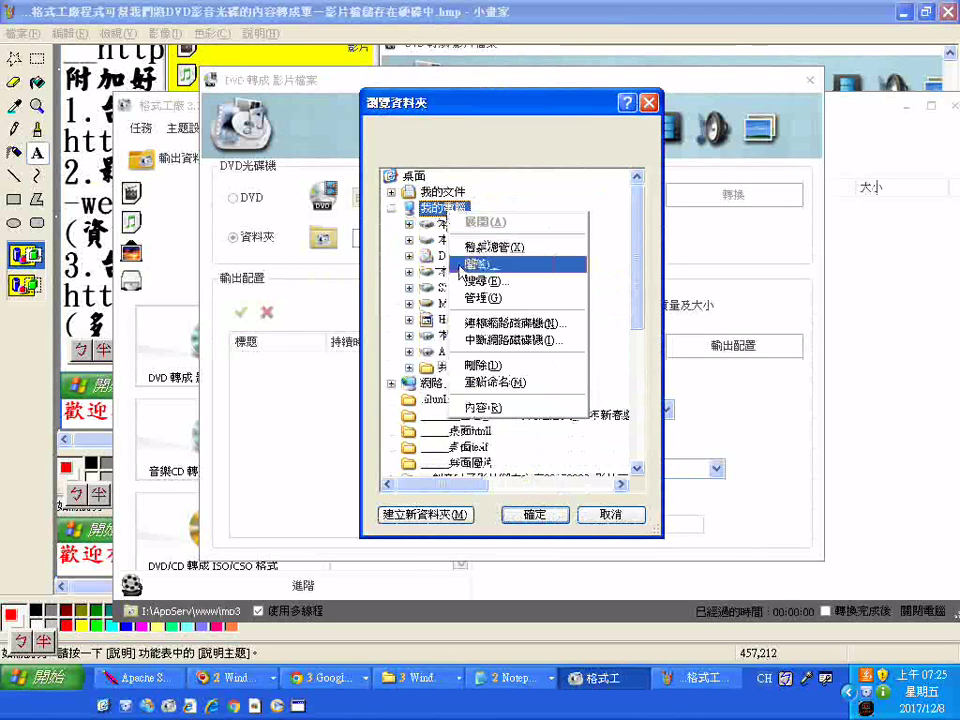
pyautogui.click(421, 258)
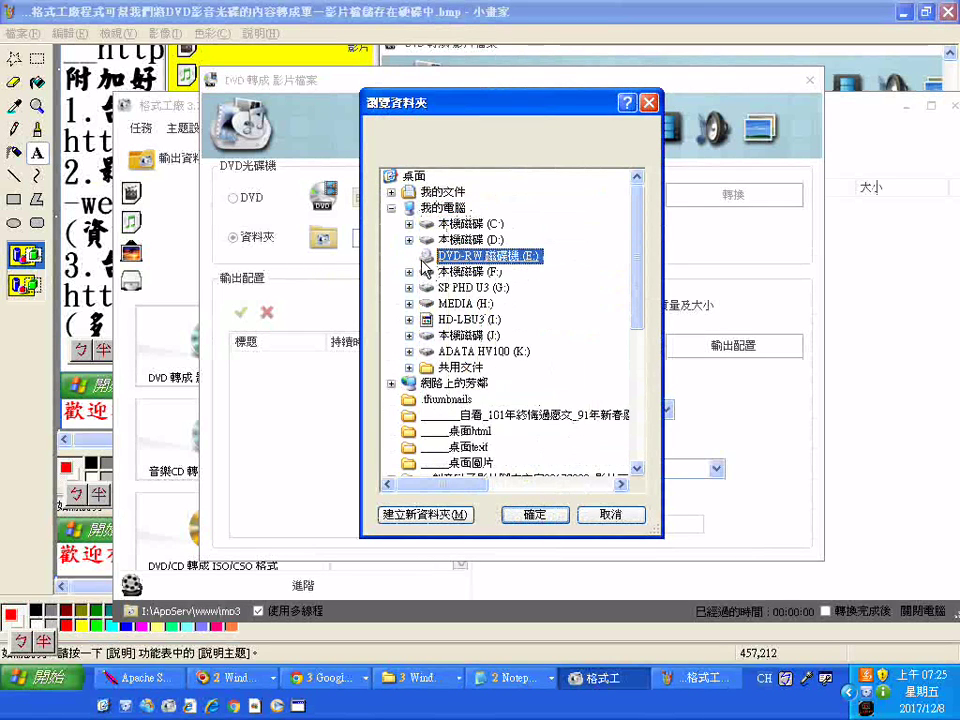
pyautogui.rightClick(424, 262)
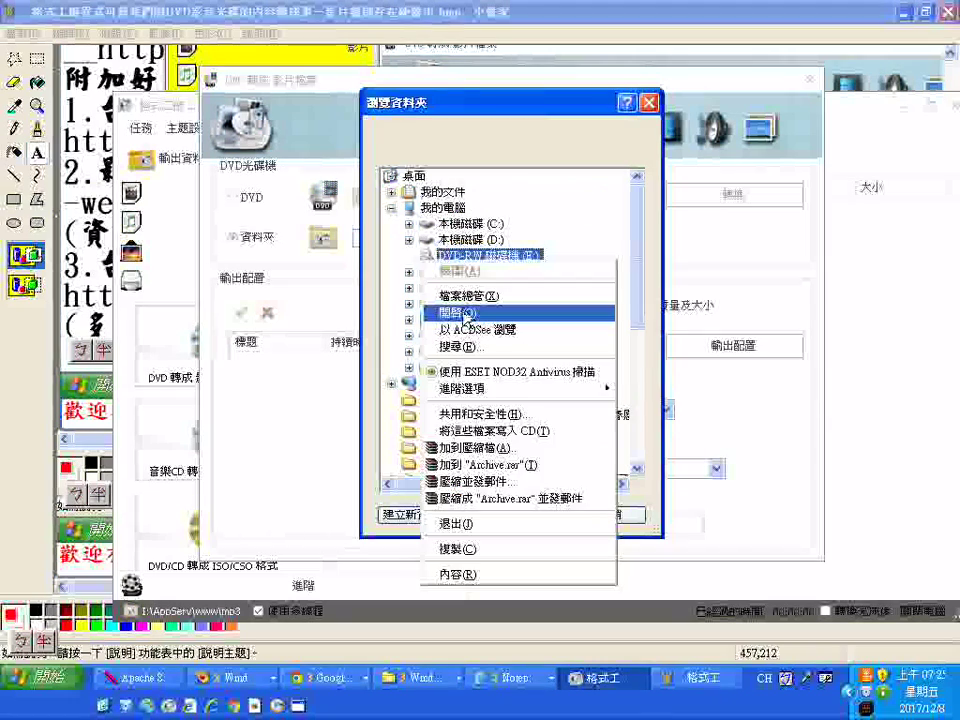
pyautogui.click(445, 311)
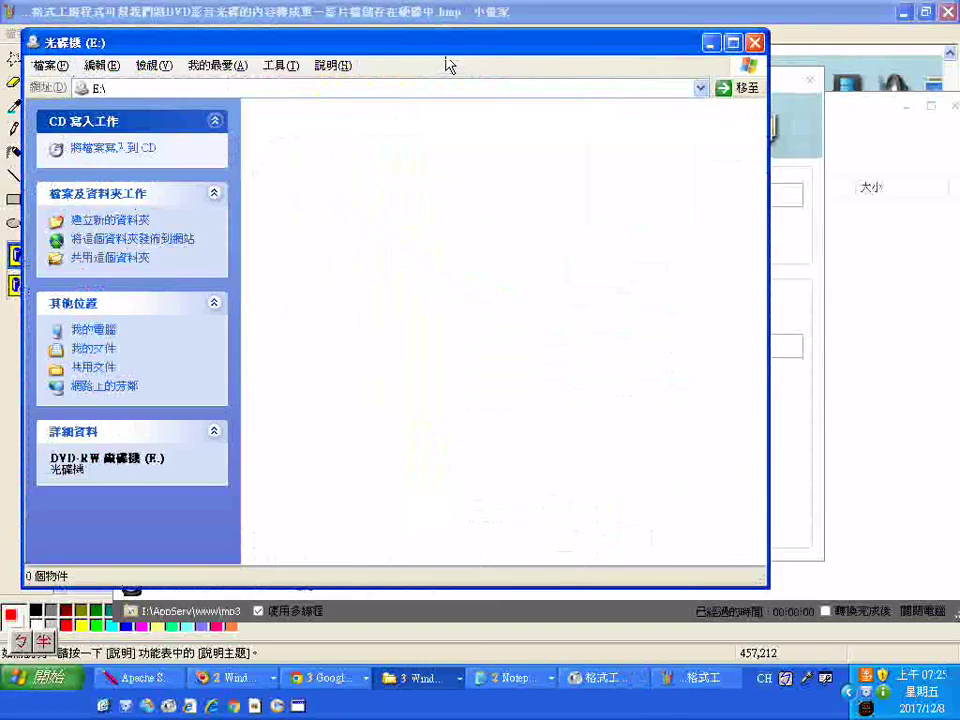
pyautogui.moveTo(458, 54); pyautogui.dragTo(540, 386)
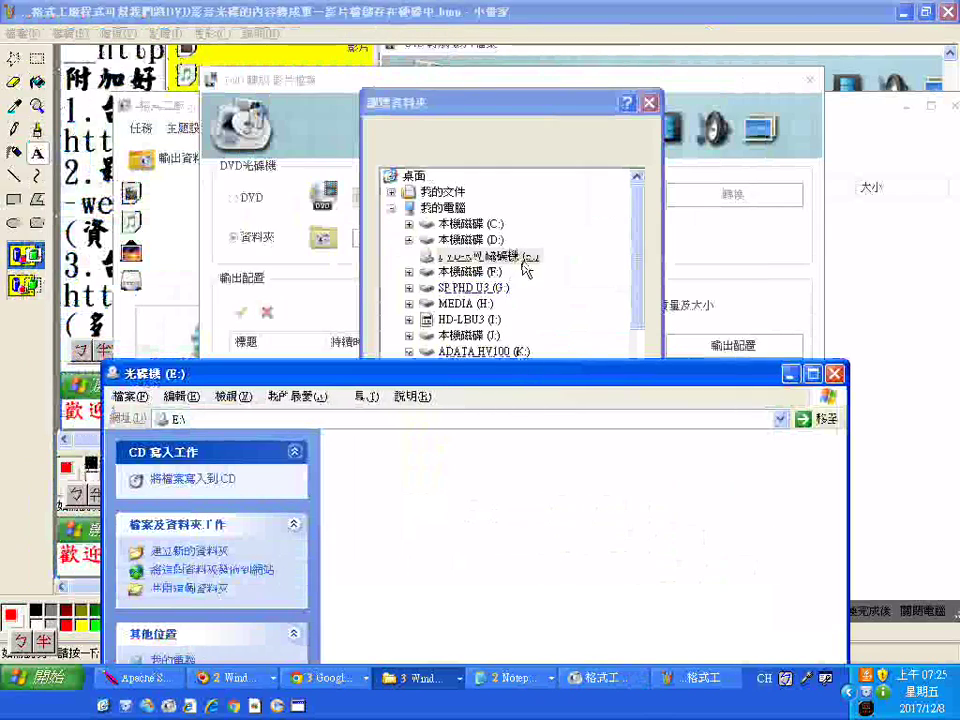
pyautogui.click(525, 262)
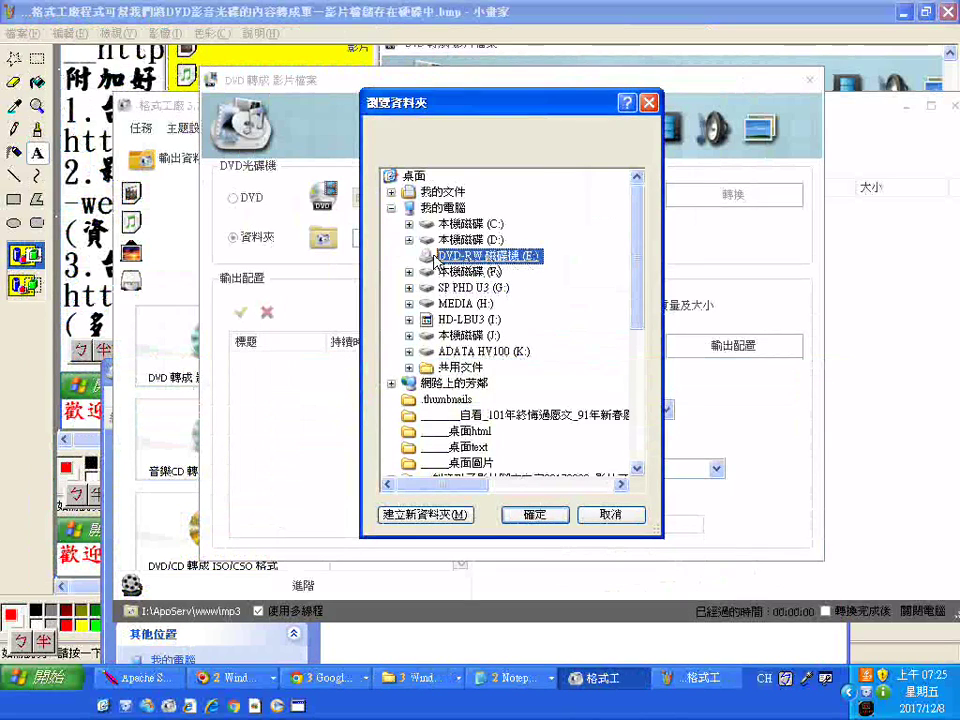
pyautogui.click(534, 514)
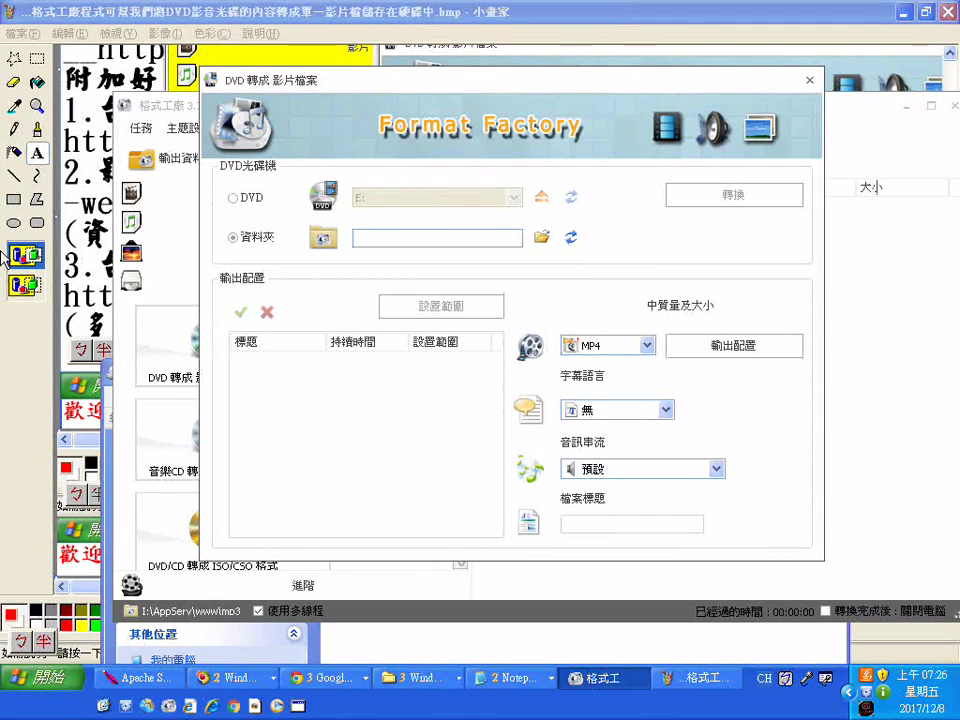
# - Reopen the folder browser, expand 我的電腦 and view the folders on optical drive E: in a separate window
pyautogui.click(540, 242)
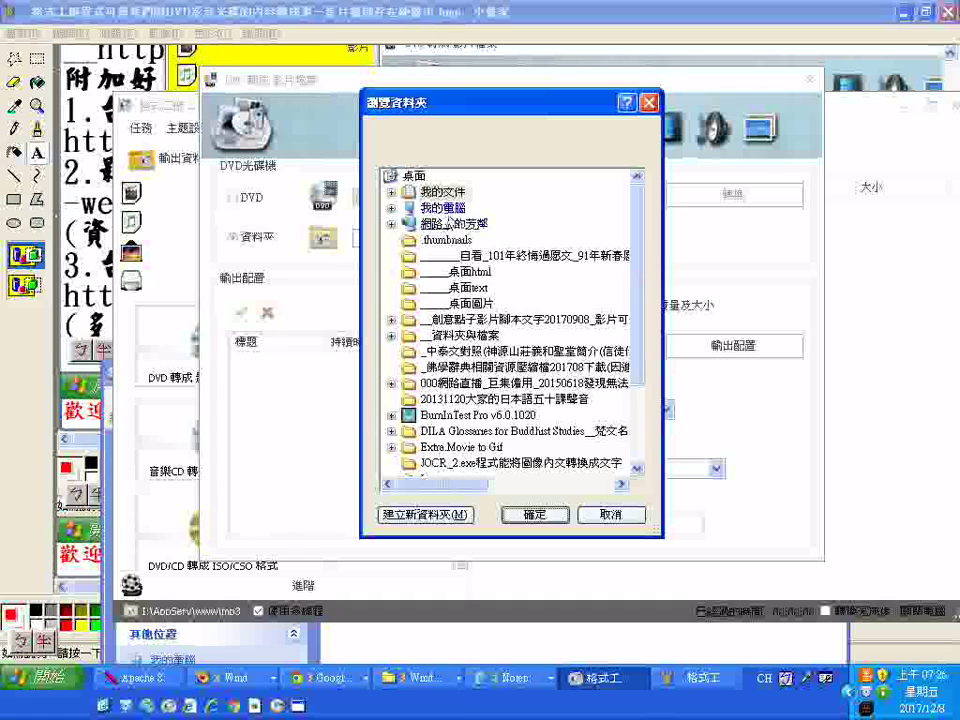
pyautogui.click(443, 208)
pyautogui.rightClick(445, 211)
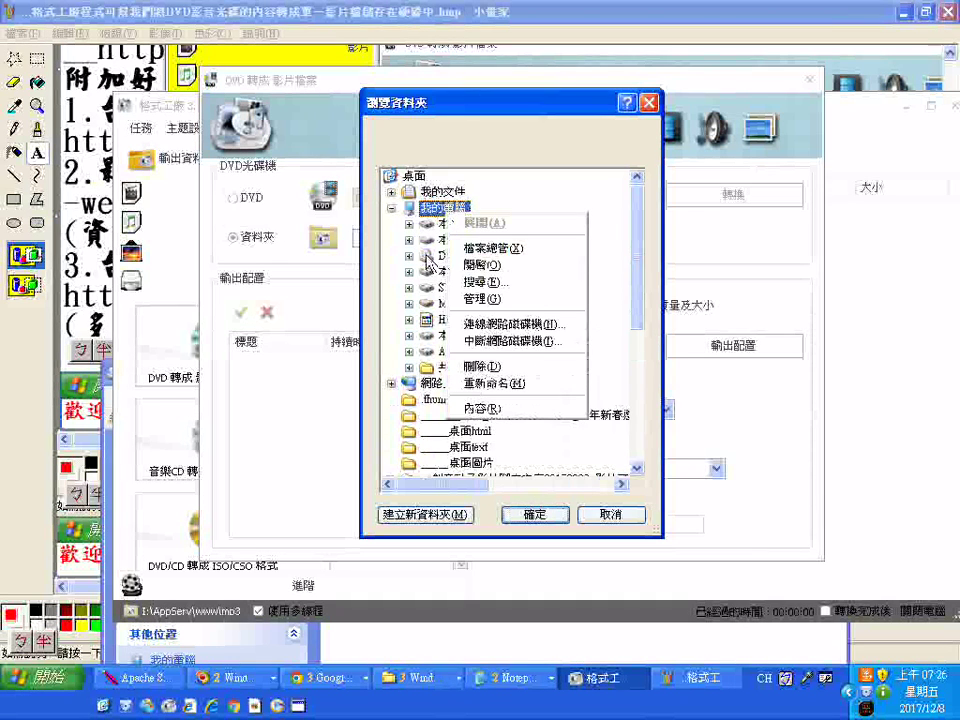
pyautogui.click(432, 256)
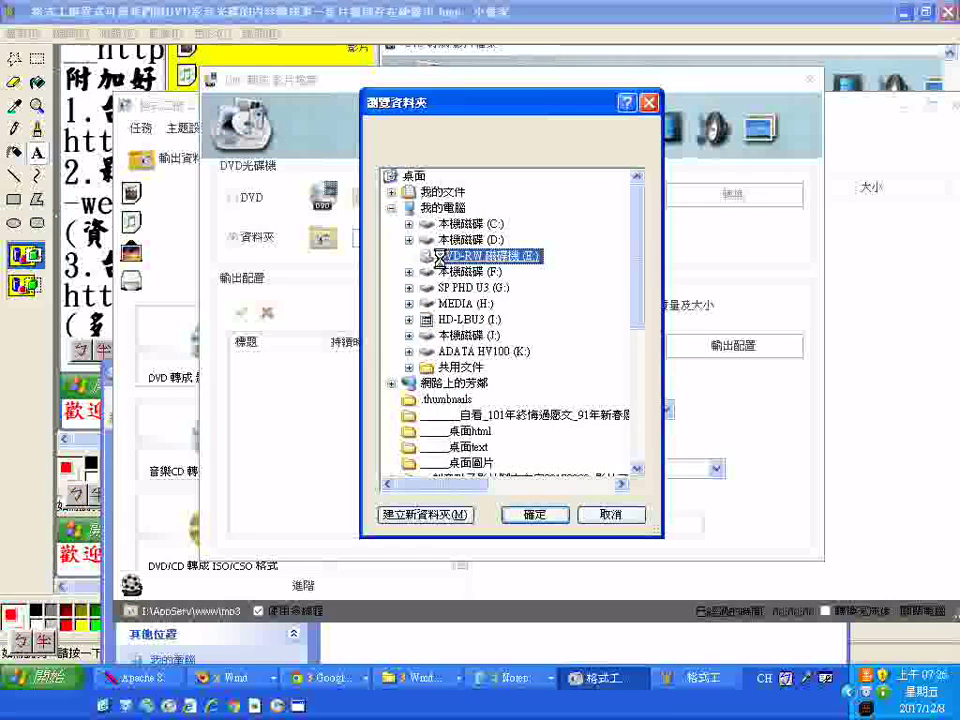
pyautogui.rightClick(440, 259)
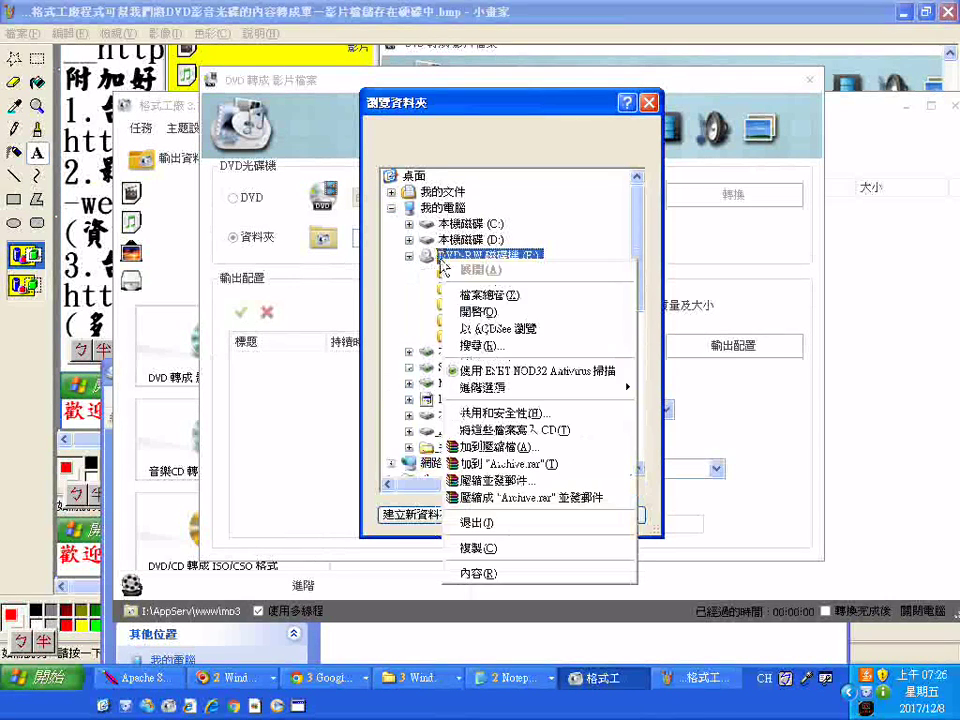
pyautogui.click(495, 312)
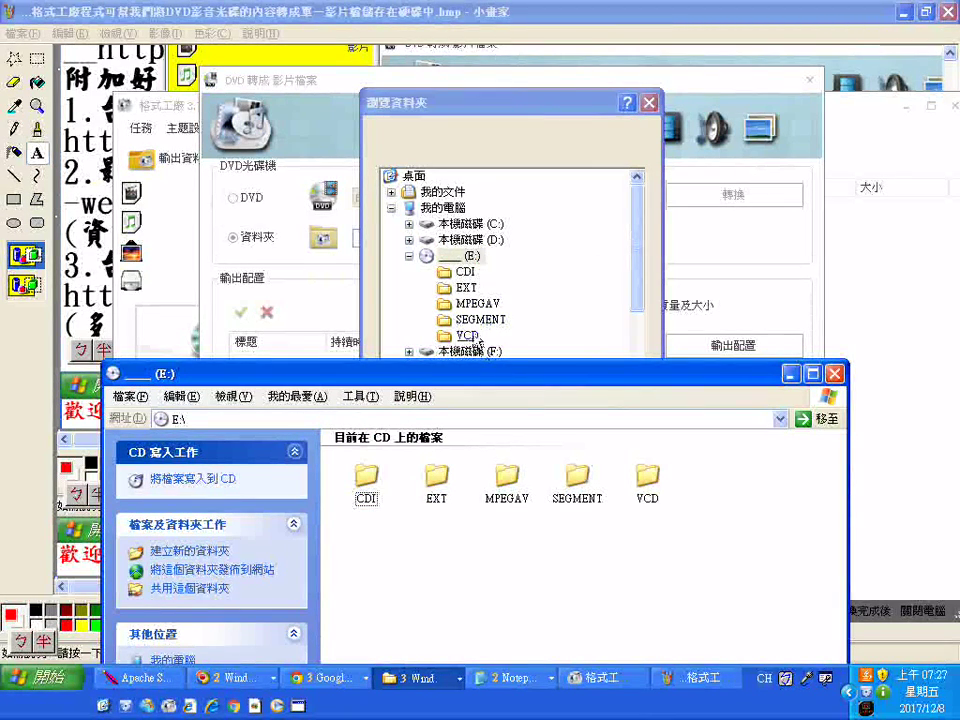
# - Open the disc's MPEGAV folder to check its files, and set E:\MPEGAV as the source folder of the conversion
pyautogui.click(478, 303)
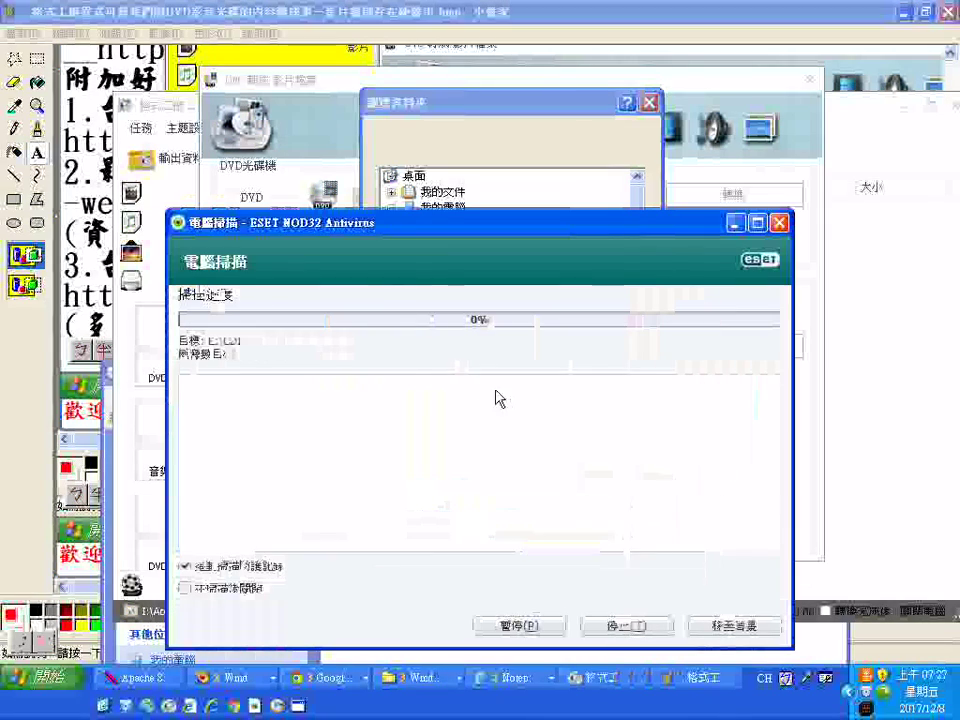
pyautogui.moveTo(508, 223); pyautogui.dragTo(718, 392)
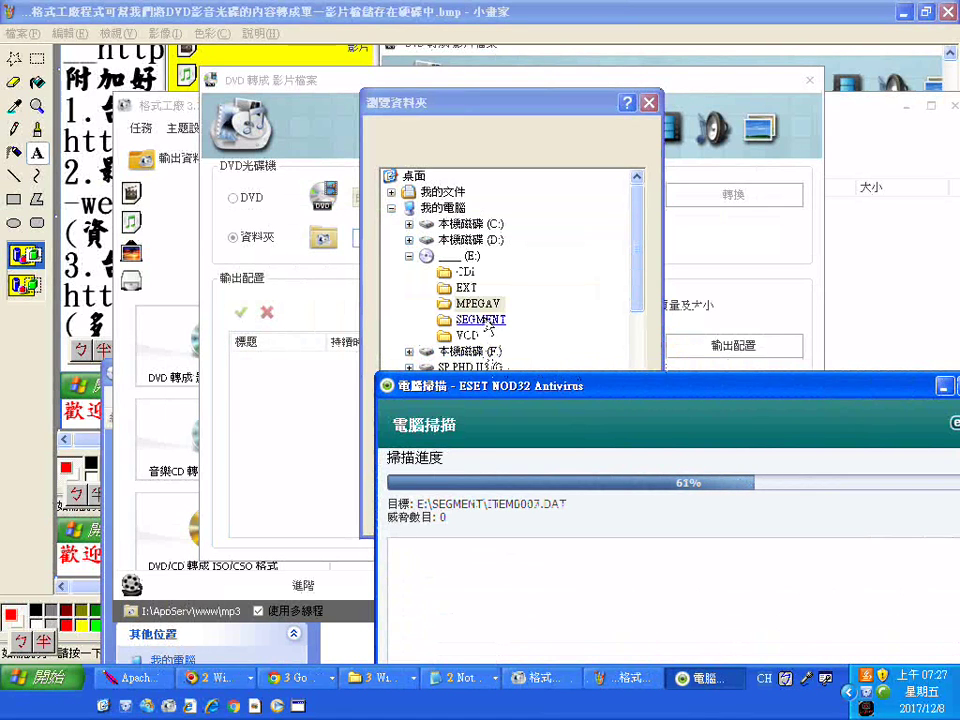
pyautogui.click(460, 304)
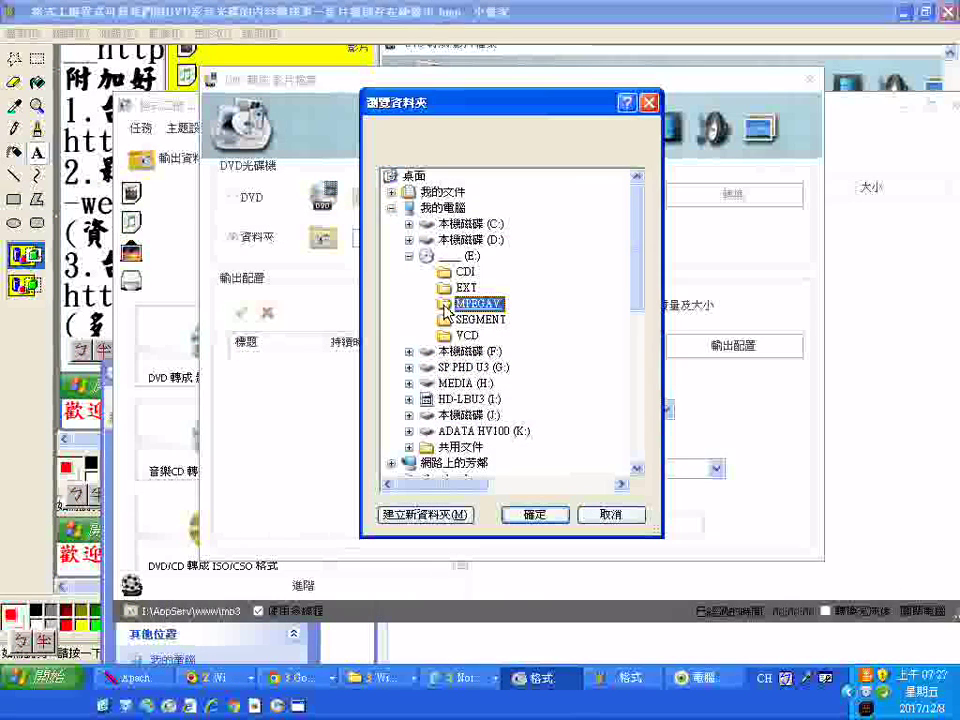
pyautogui.rightClick(453, 318)
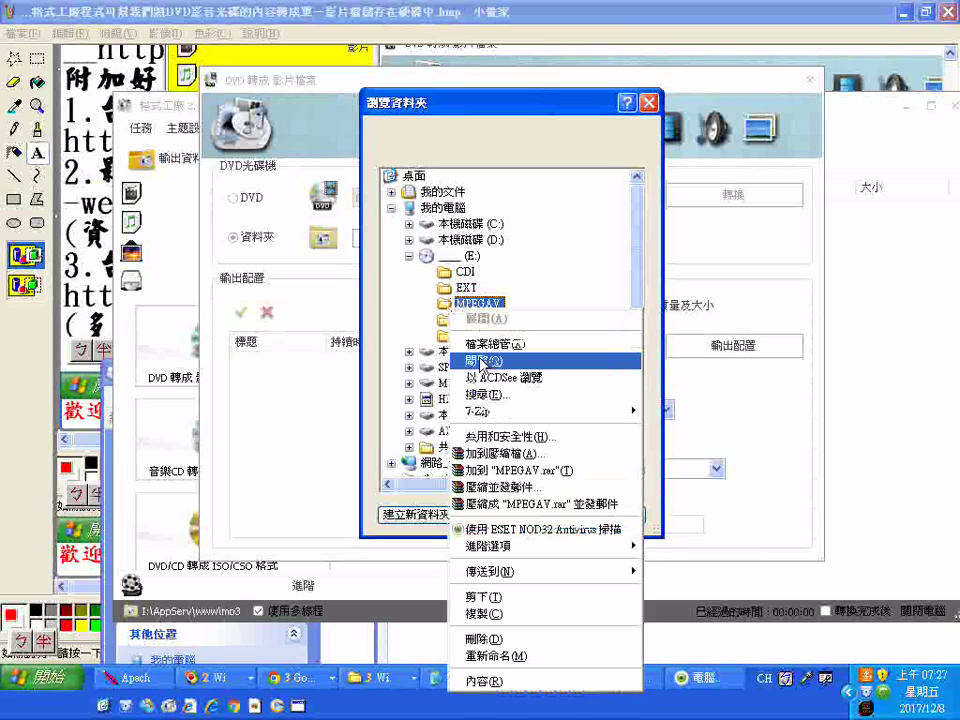
pyautogui.press('Escape')
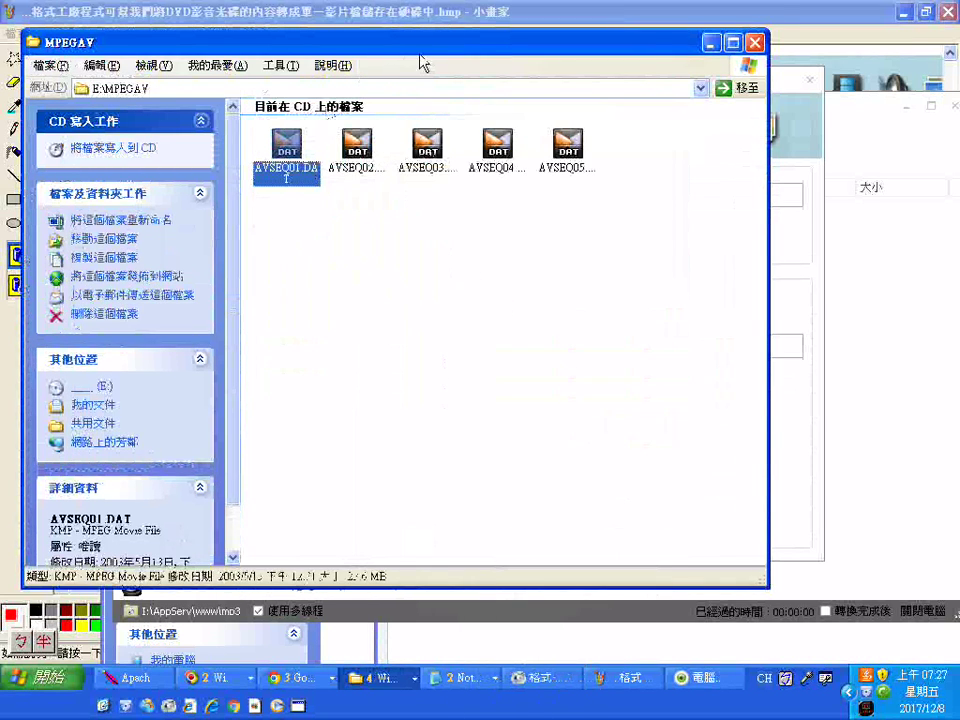
pyautogui.moveTo(422, 64); pyautogui.dragTo(499, 525)
pyautogui.click(535, 515)
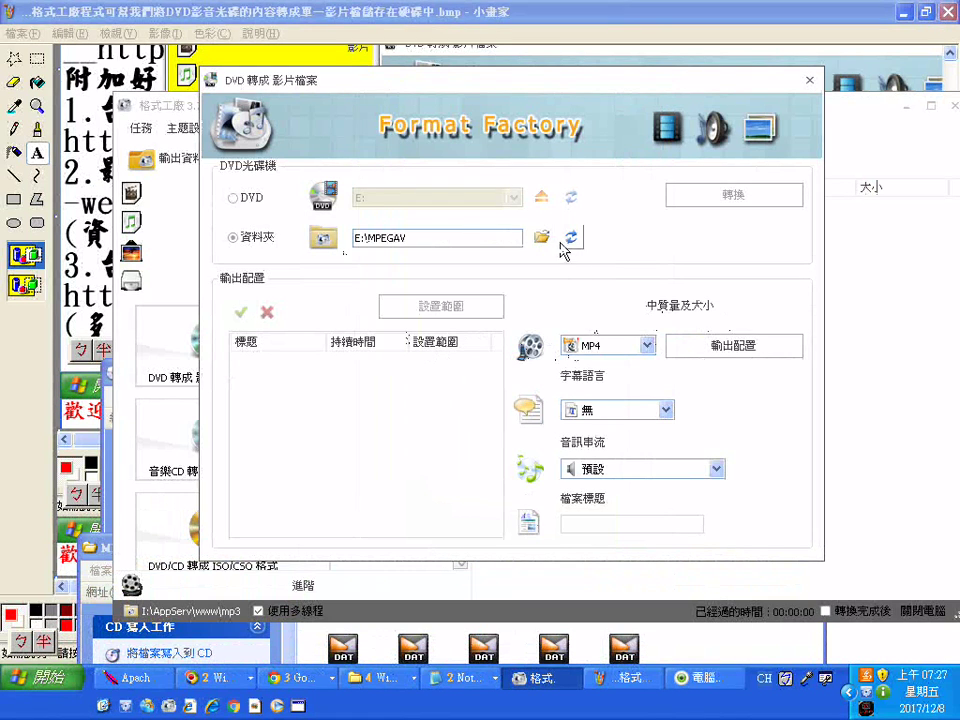
# - Try to load the titles from E:\MPEGAV and from DVD drive E:, and return the conversion source to 資料夾 (folder)
pyautogui.click(700, 198)
pyautogui.click(570, 238)
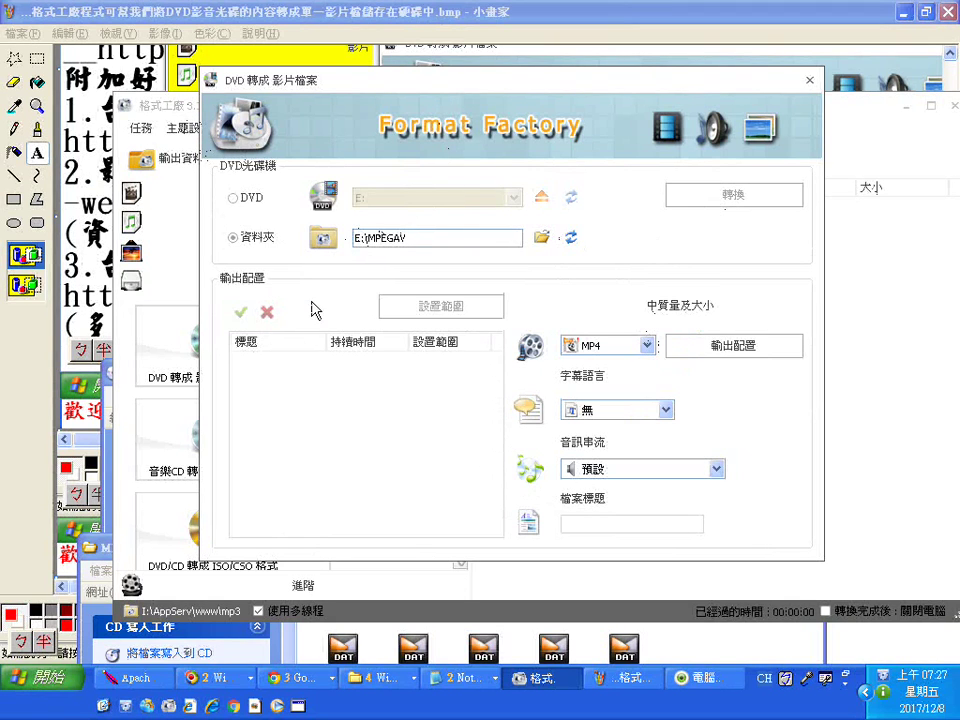
pyautogui.click(234, 199)
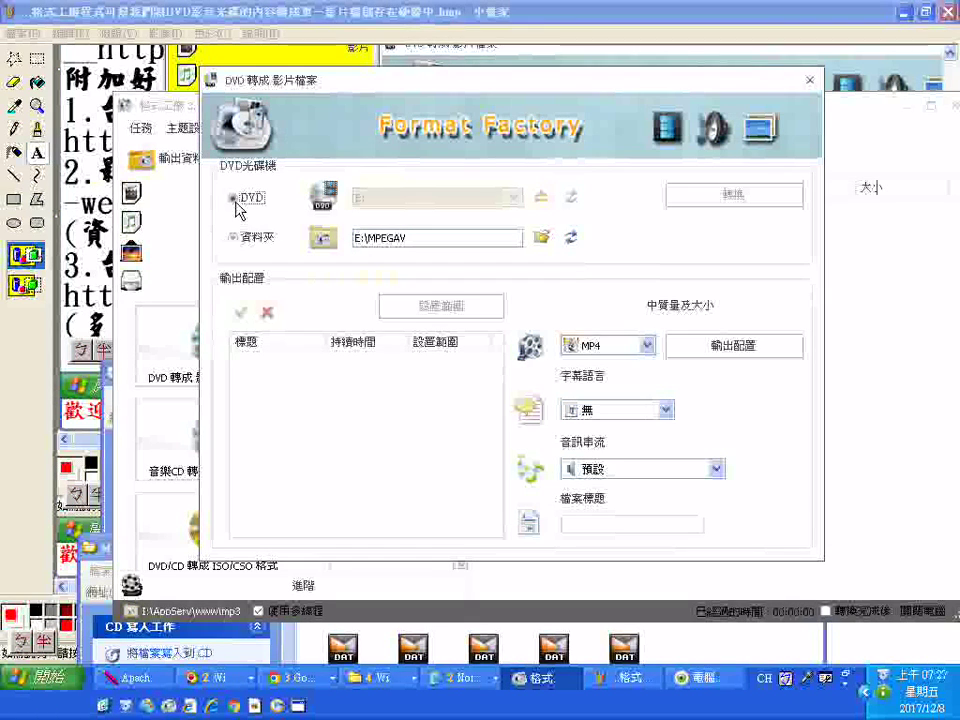
pyautogui.click(571, 197)
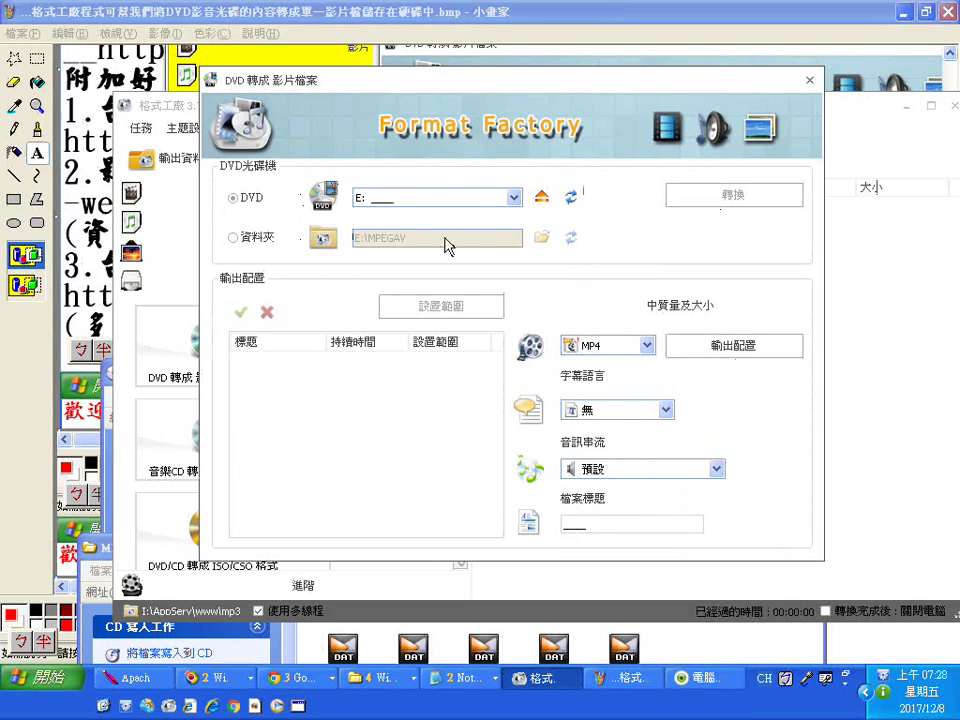
pyautogui.click(261, 245)
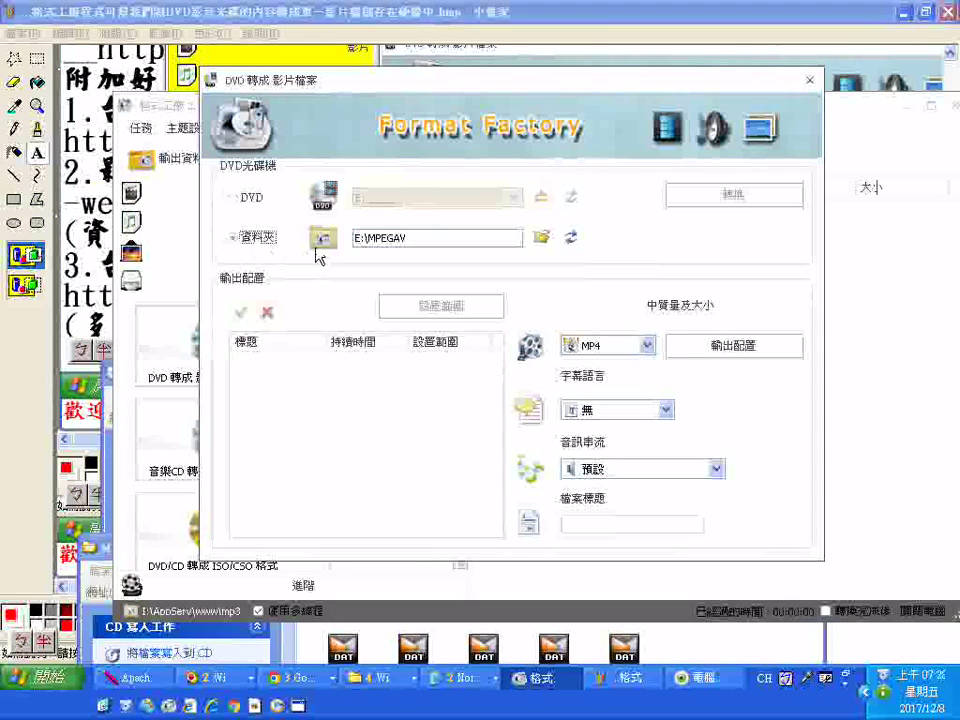
# - Open optical drive E: in its own window from the folder browser and display the files in its MPEGAV folder
pyautogui.click(543, 239)
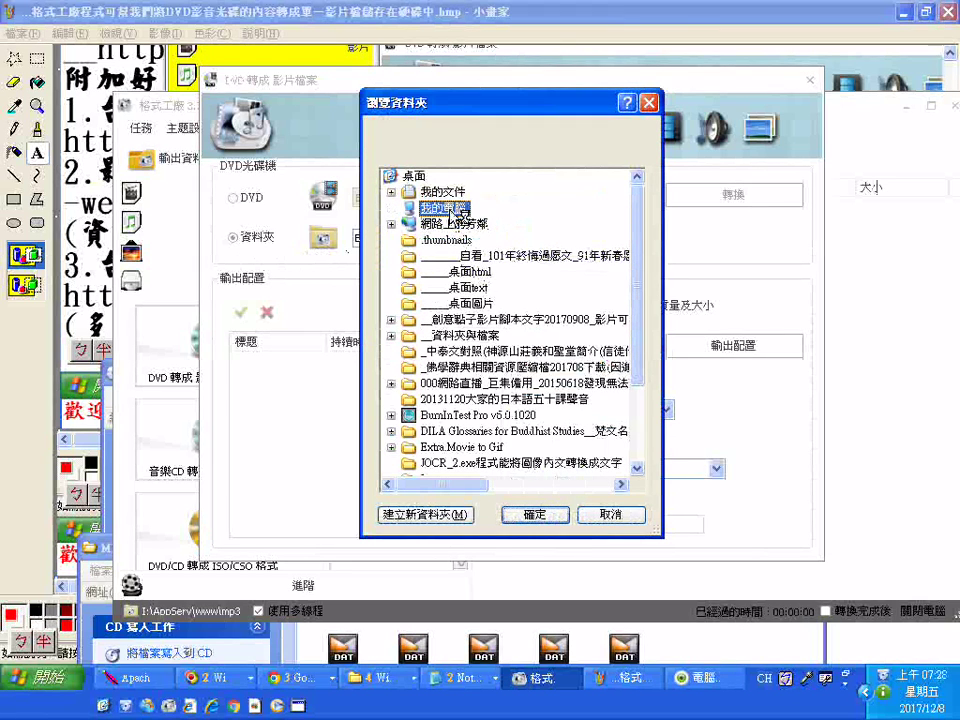
pyautogui.doubleClick(449, 208)
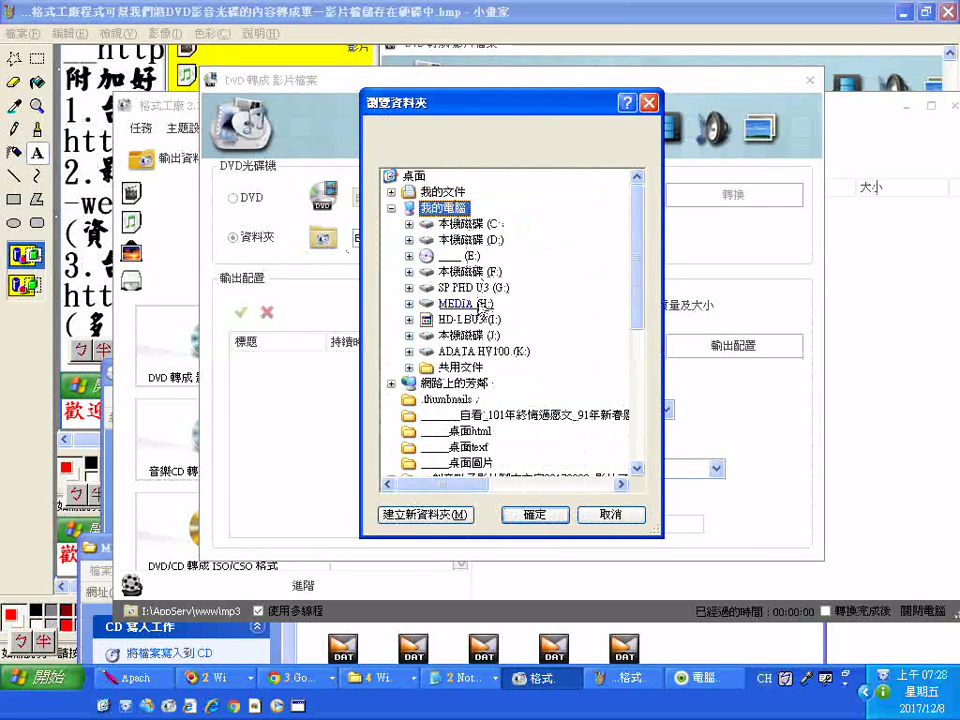
pyautogui.rightClick(469, 260)
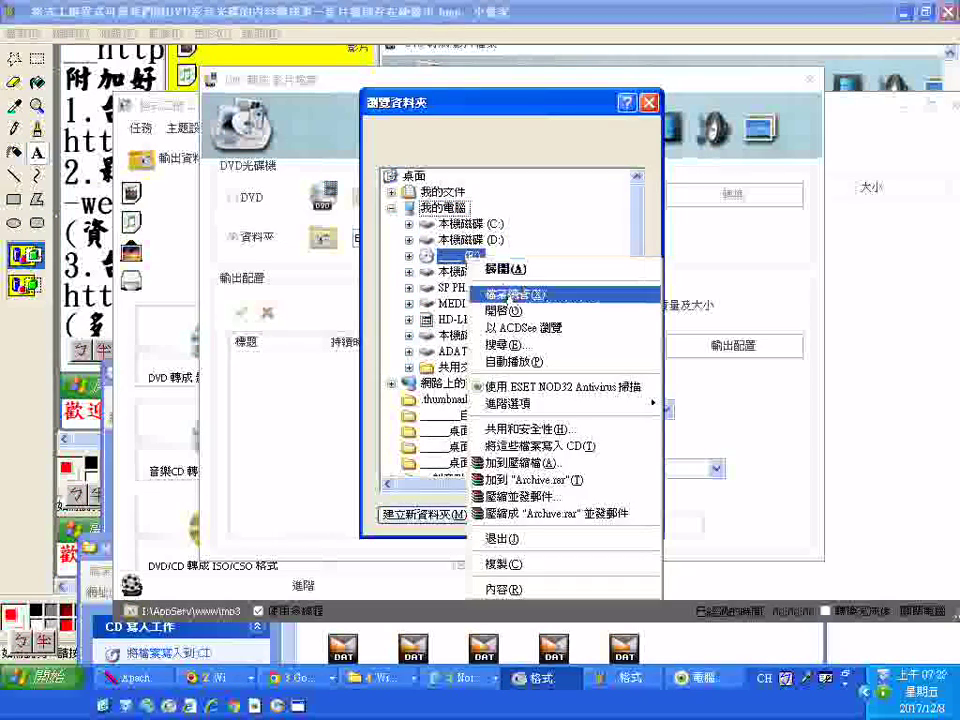
pyautogui.click(495, 311)
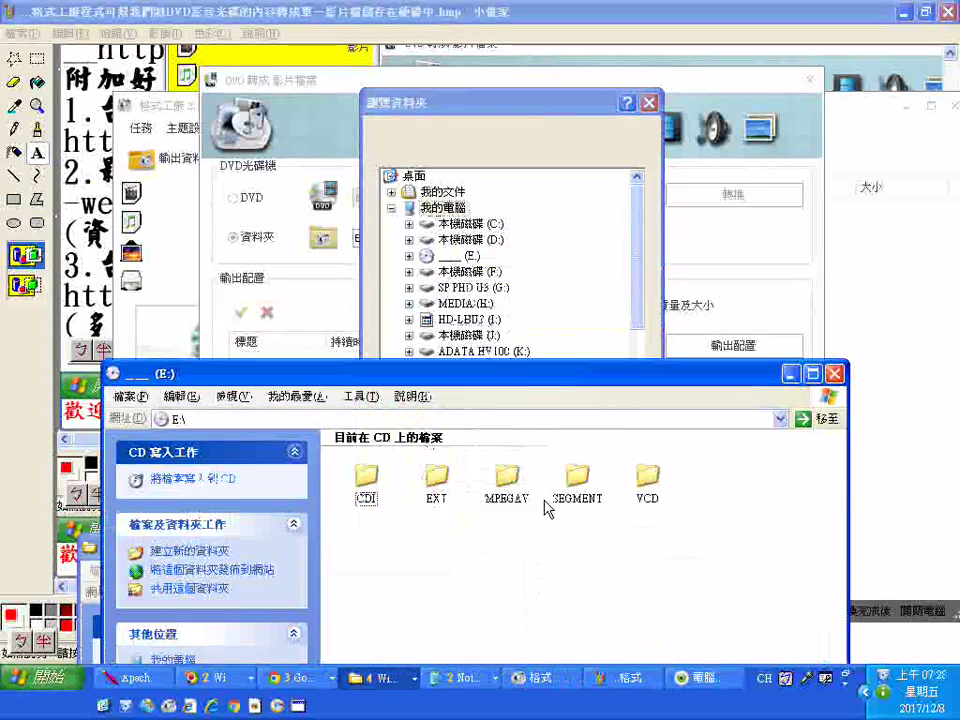
pyautogui.click(505, 482)
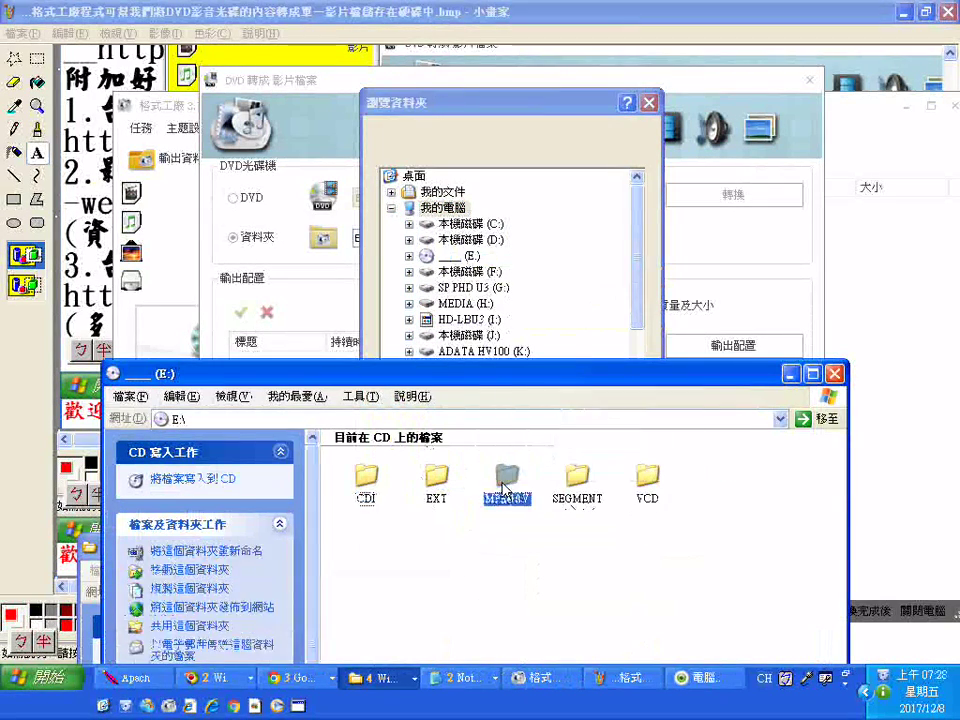
pyautogui.rightClick(505, 488)
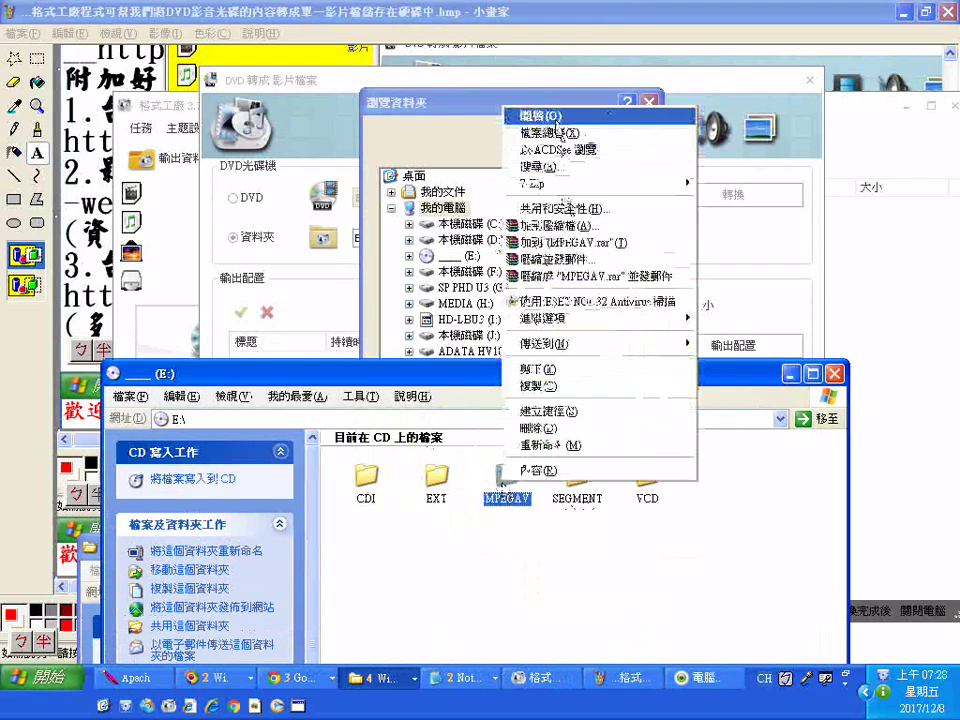
pyautogui.click(530, 111)
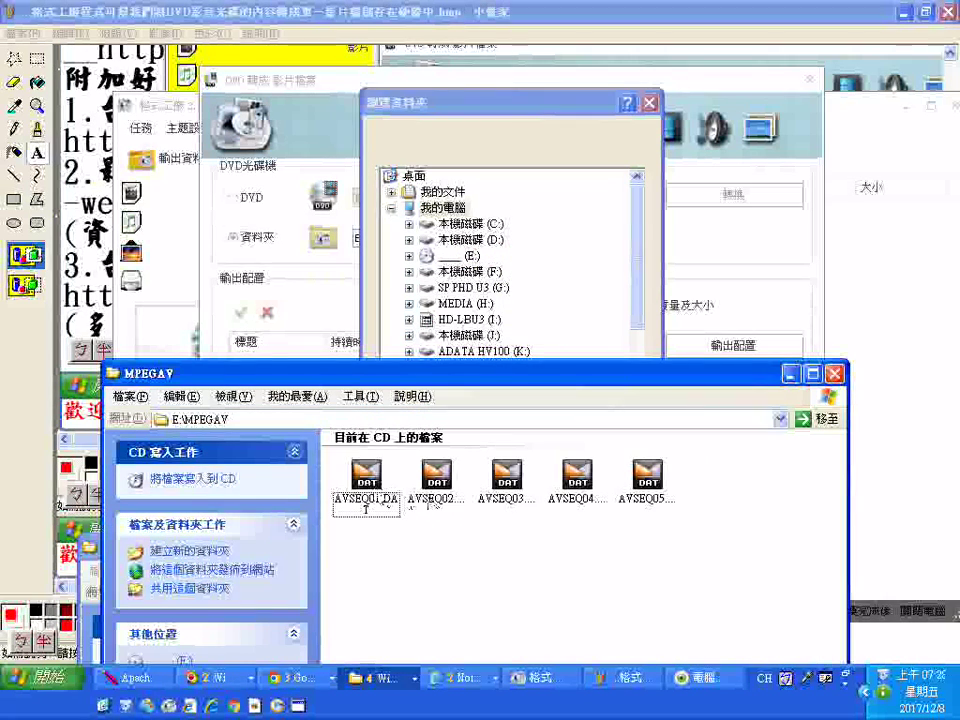
# - Play the video file AVSEQ01.DAT in KMPlayer and dismiss the update offer
pyautogui.click(372, 490)
pyautogui.rightClick(376, 492)
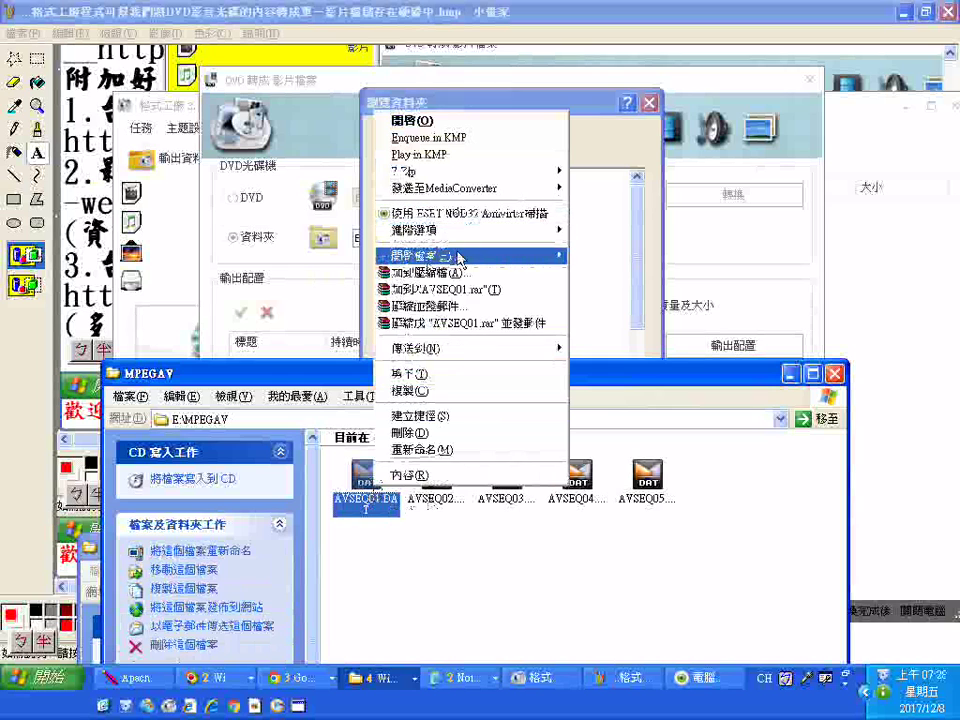
pyautogui.moveTo(545, 254)
pyautogui.click(600, 262)
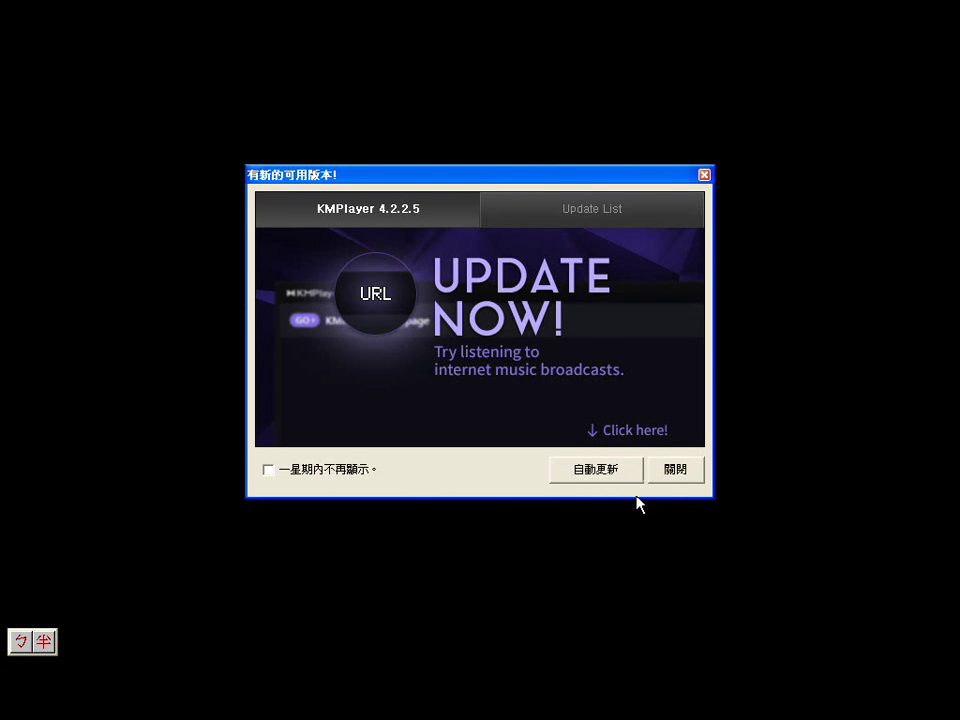
pyautogui.click(670, 473)
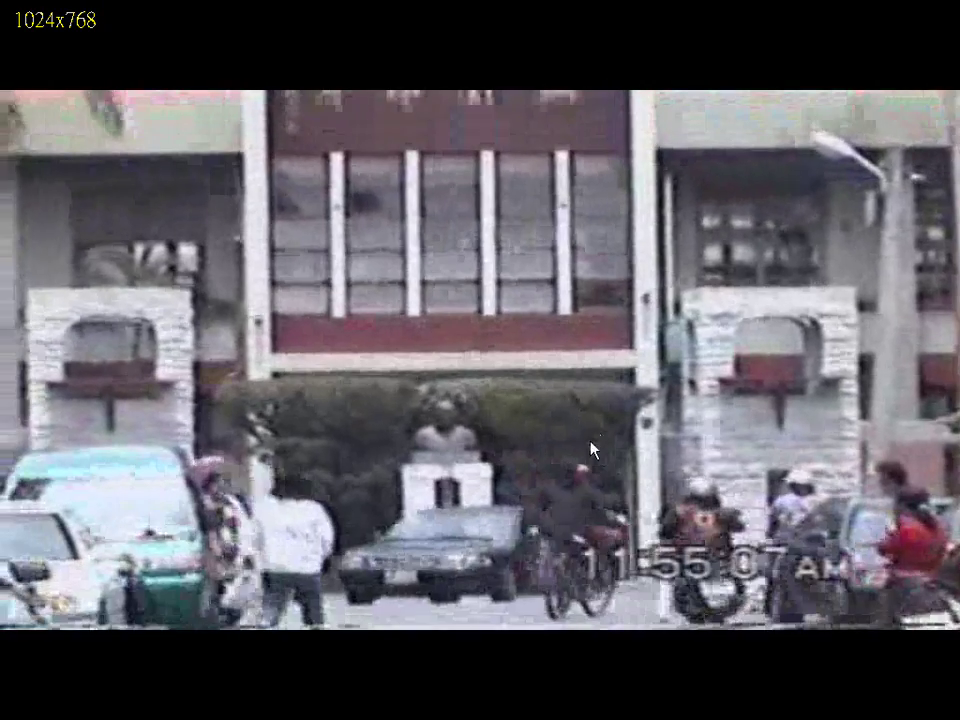